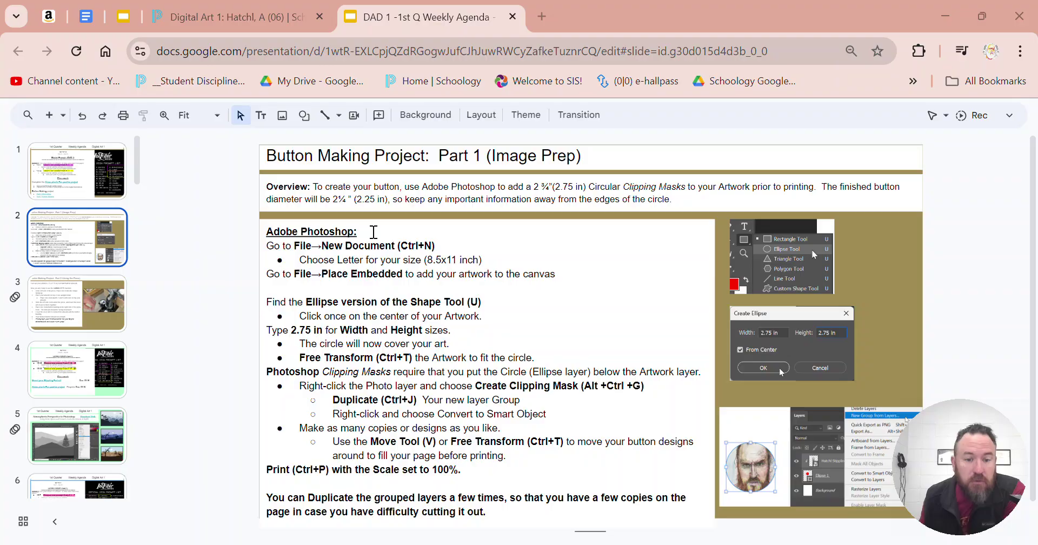
Switch from the Google Slides project instructions to the Photoshop demo with three circular buttons.
key(alt+Tab)
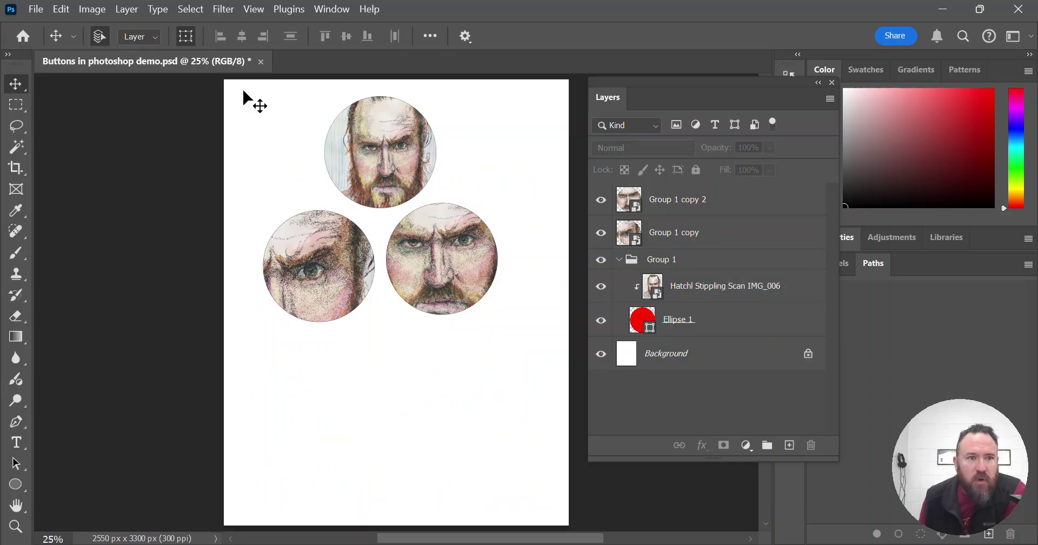
Set up a new Letter landscape document, 11 x 8.5 in at 300 ppi, named 'Button Maker demo'.
click(41, 10)
click(48, 26)
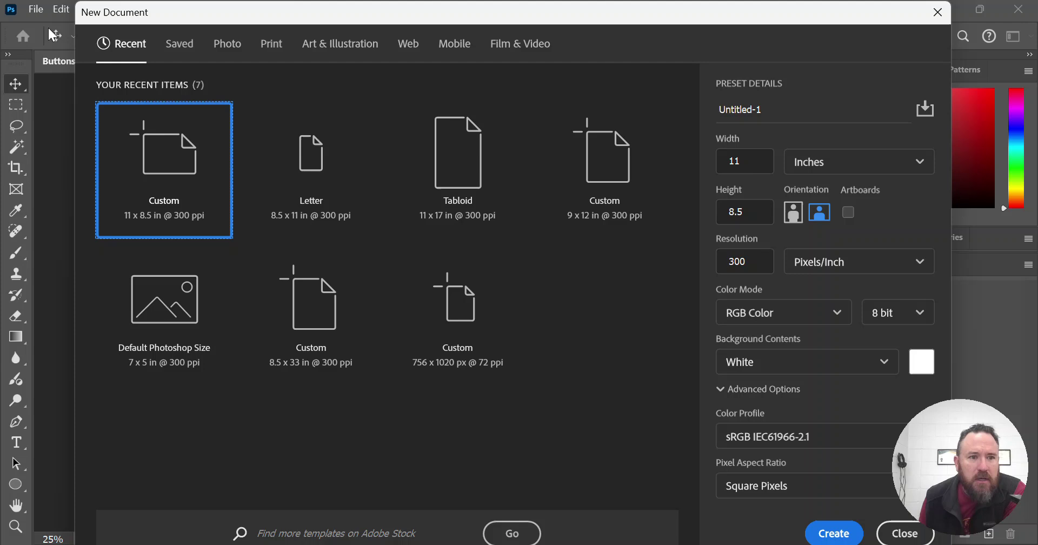
click(333, 167)
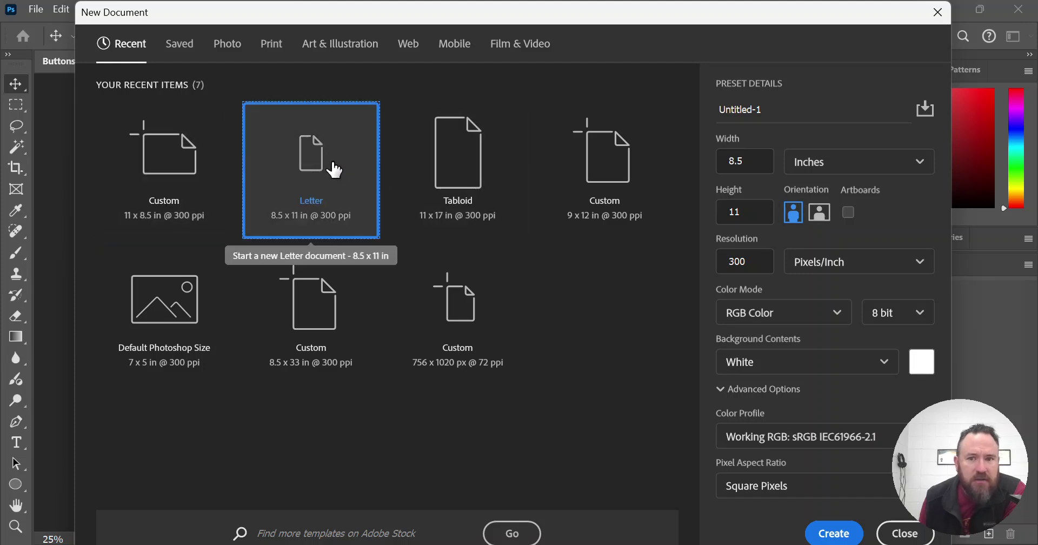
click(818, 217)
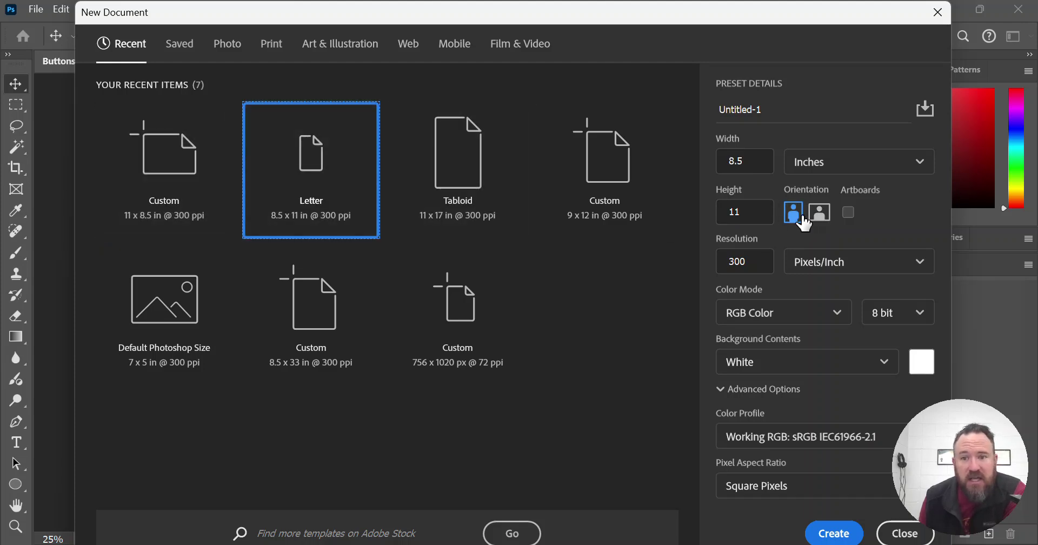
drag(763, 110, 720, 111)
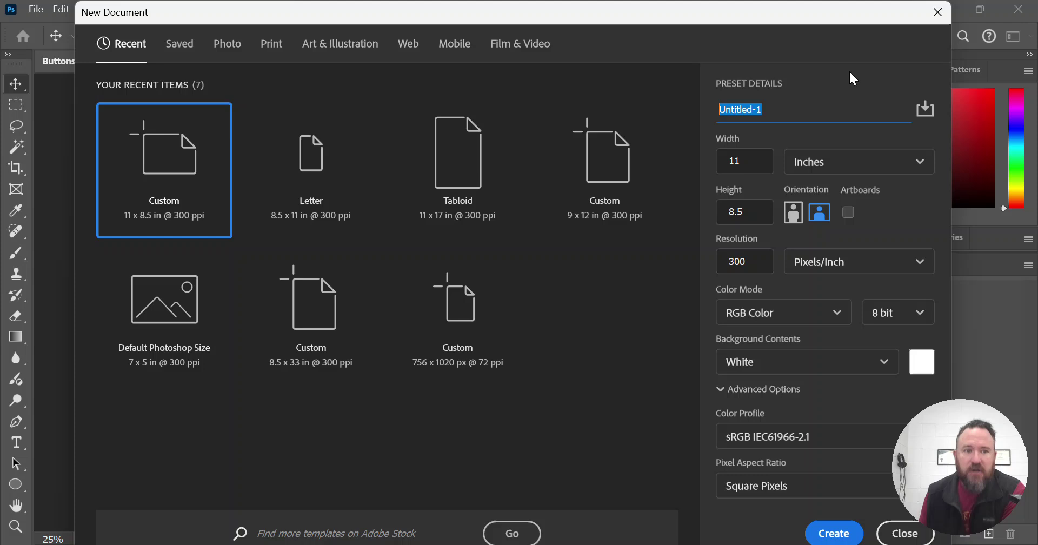
text(Butt)
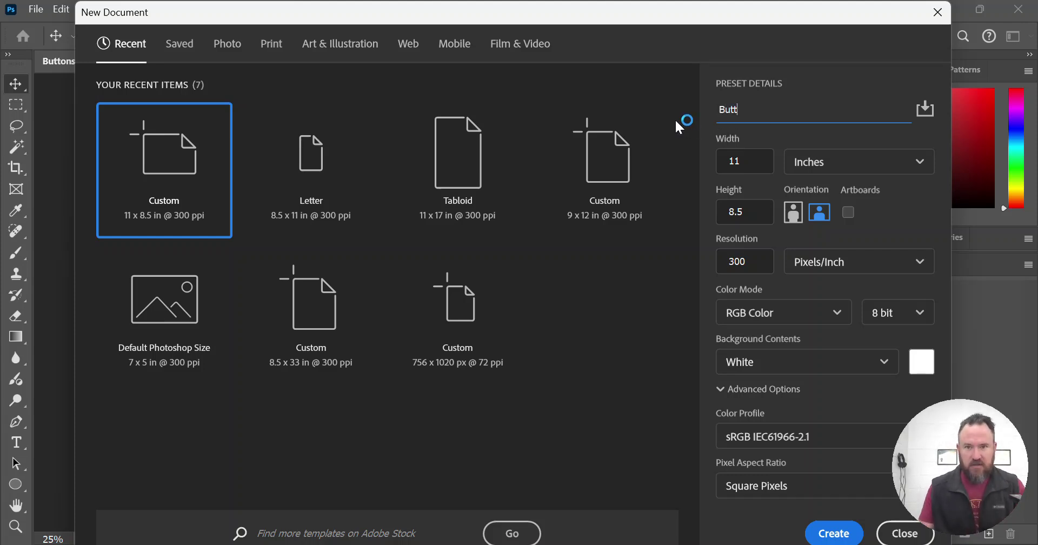
text(on Maker demo)
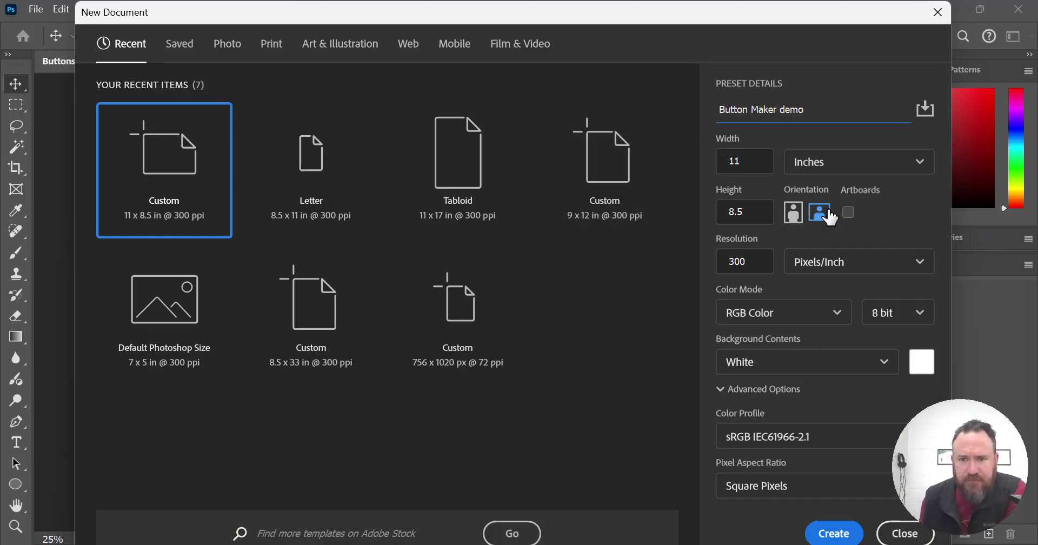
click(833, 532)
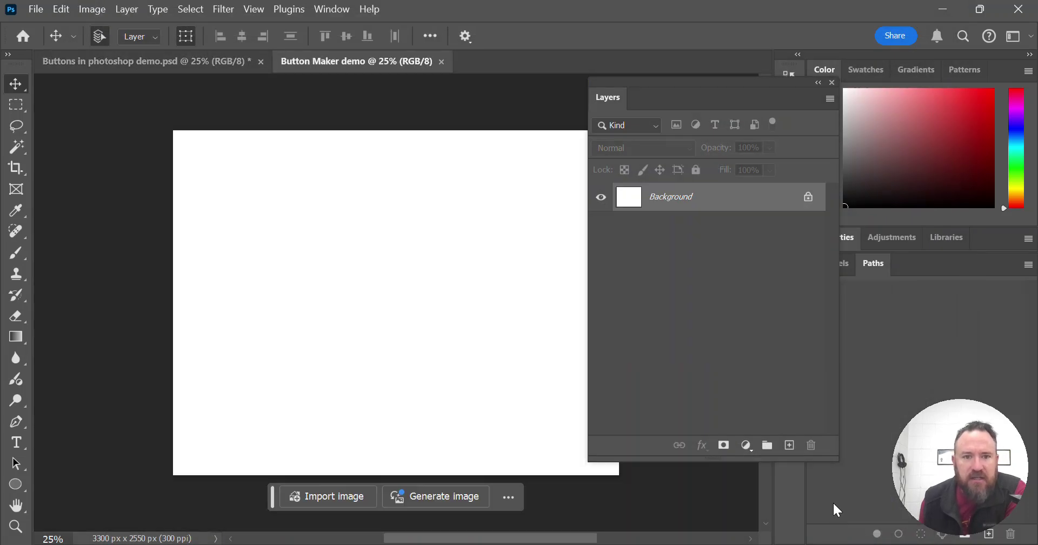
drag(488, 244, 400, 222)
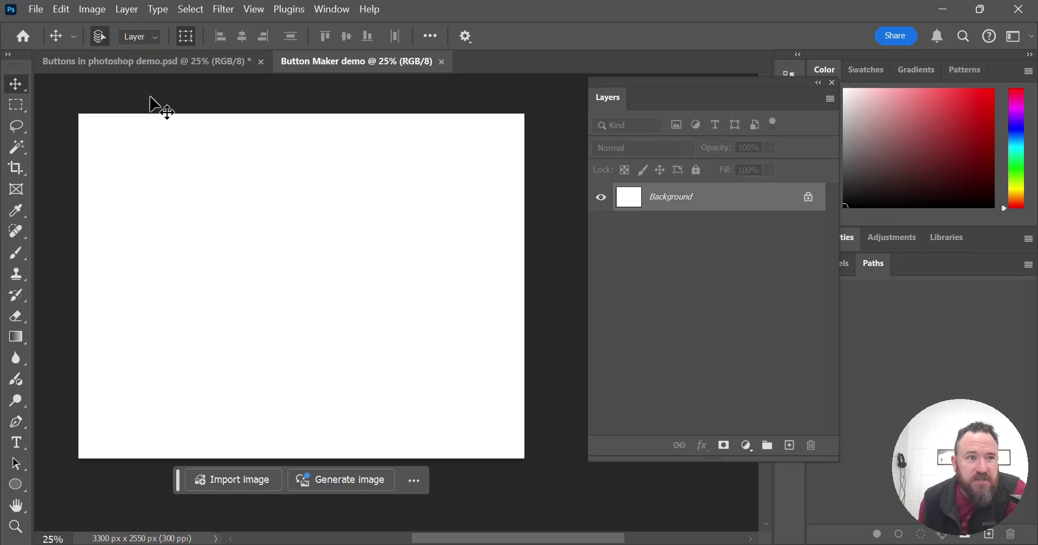
click(36, 9)
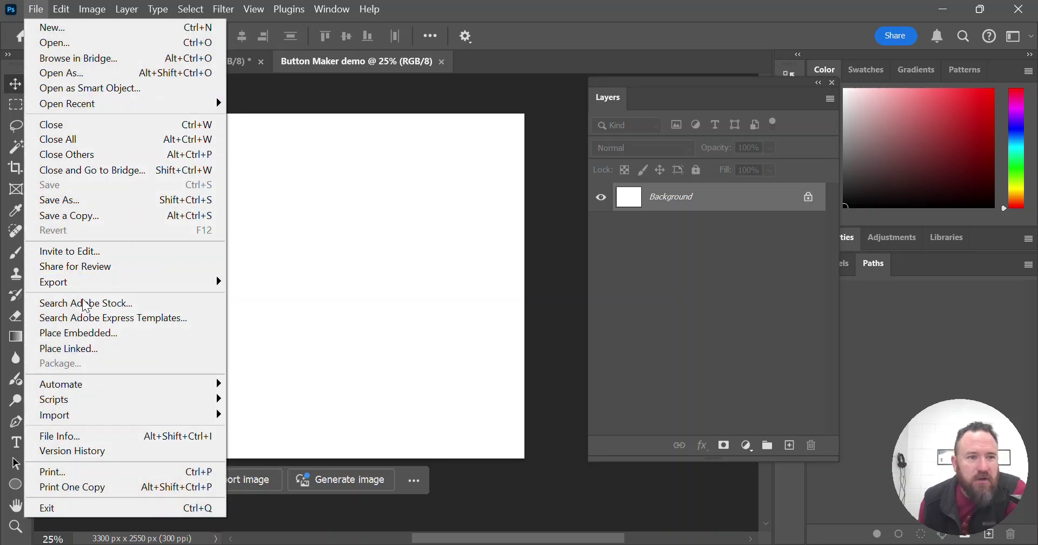
click(132, 336)
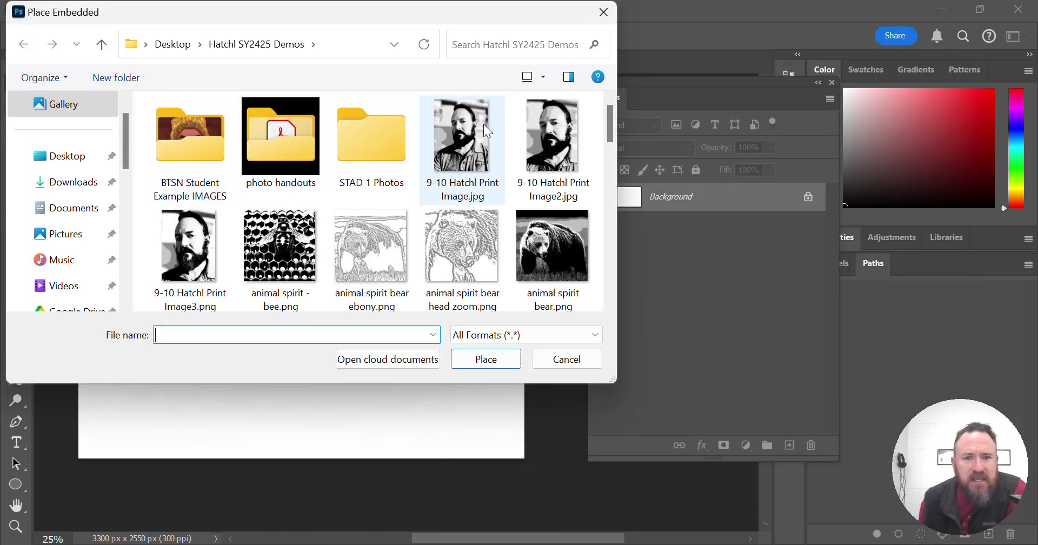
double_click(187, 124)
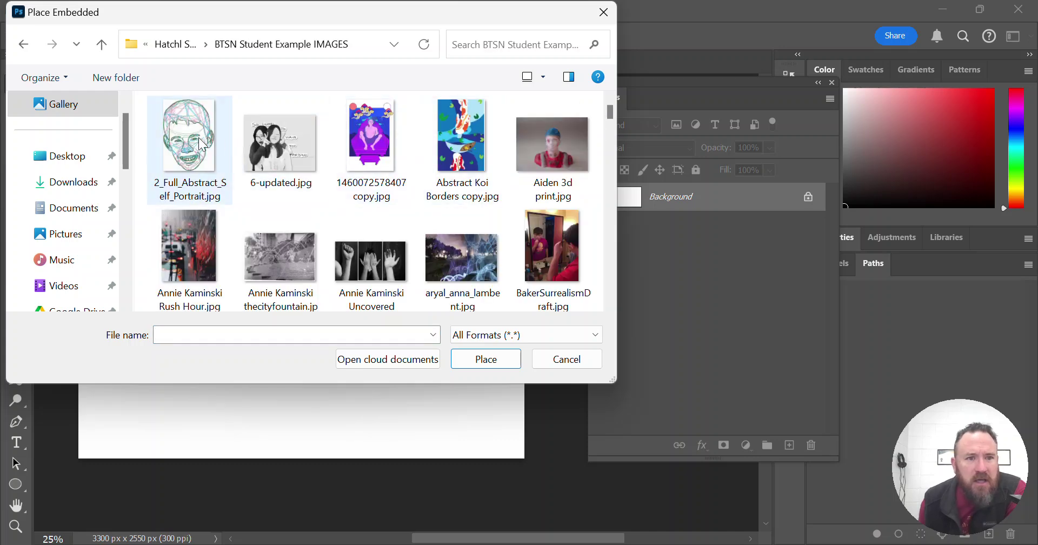
scroll(372, 147, down, 4)
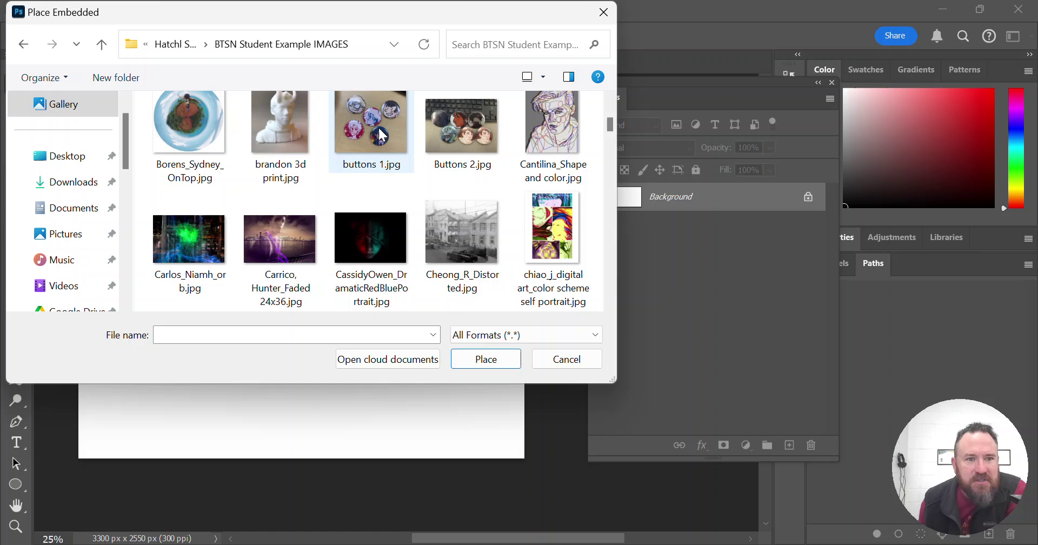
click(192, 123)
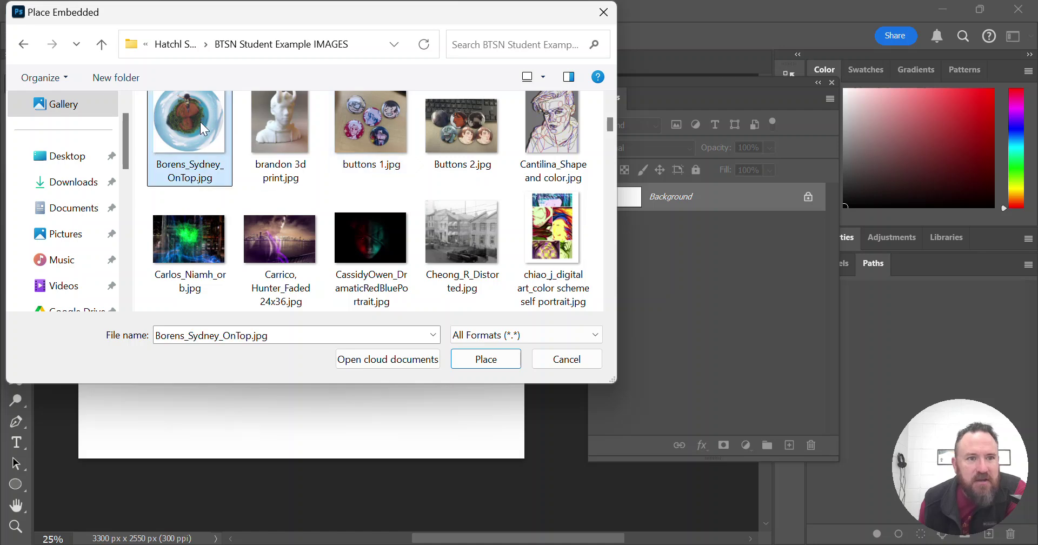
click(497, 358)
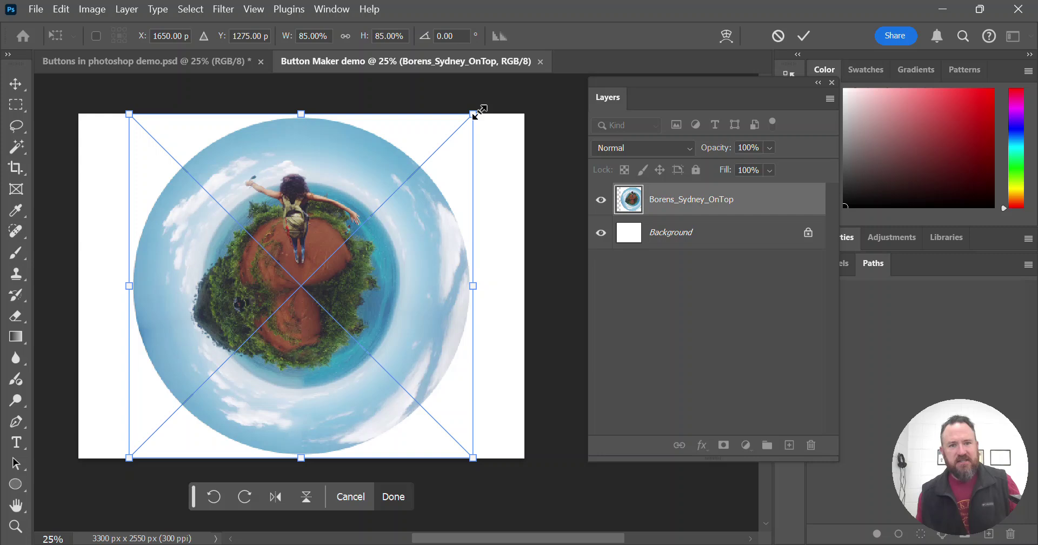
Scale the placed planet photo down to about 32% and commit the transform.
drag(473, 114, 308, 223)
click(804, 36)
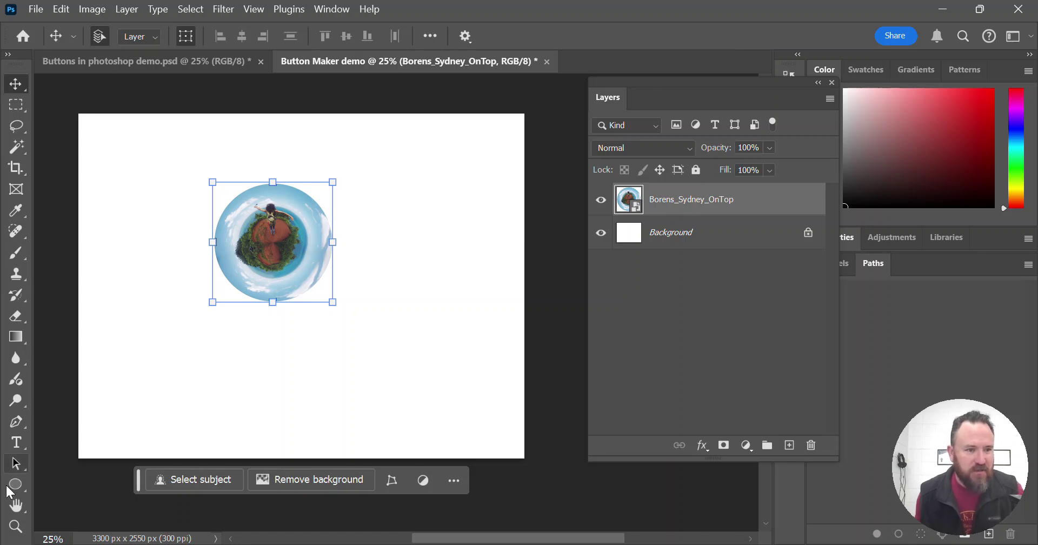
click(8, 54)
click(43, 274)
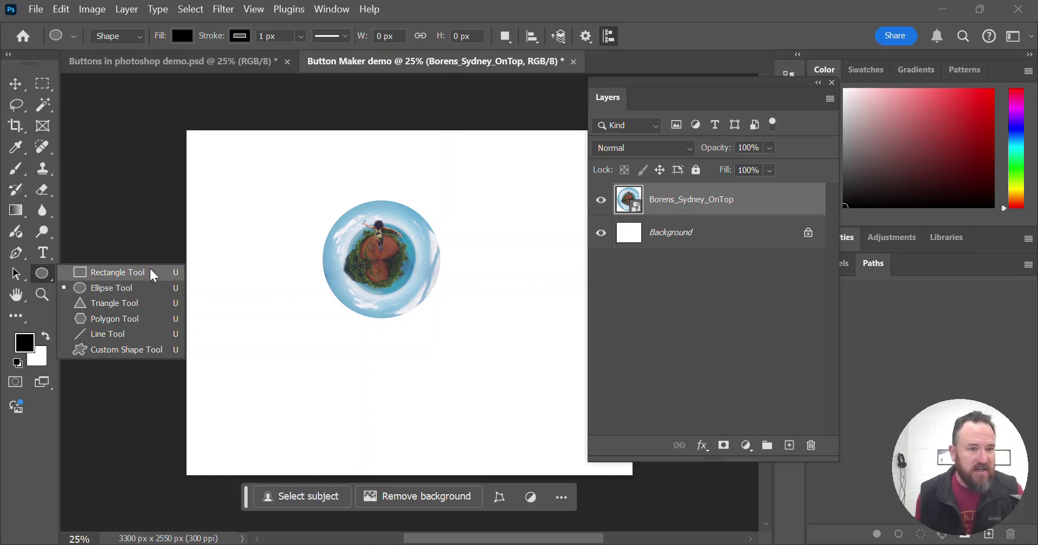
Draw a black 2.75 x 2.75 inch Ellipse 1 circle over the planet photo.
click(42, 274)
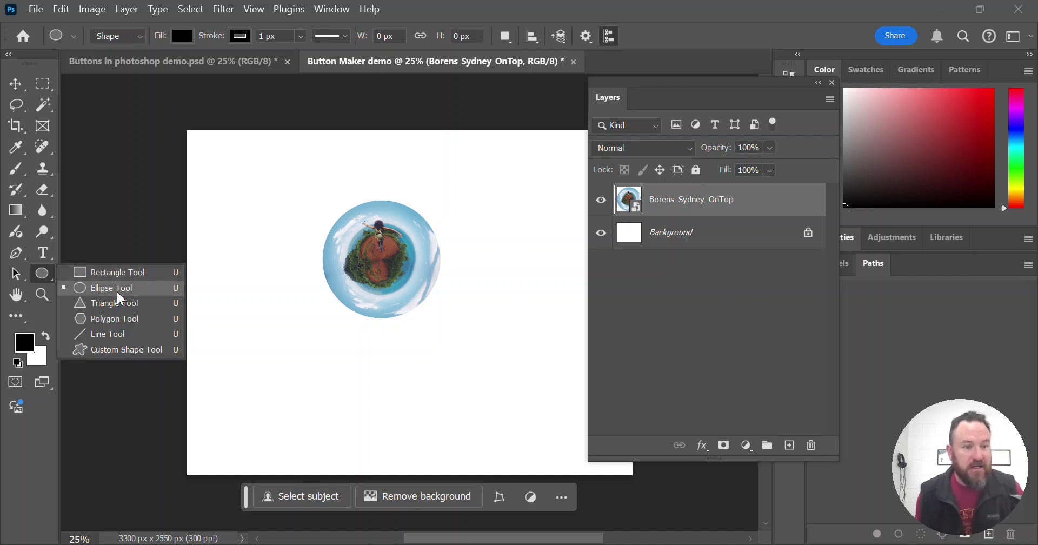
click(118, 291)
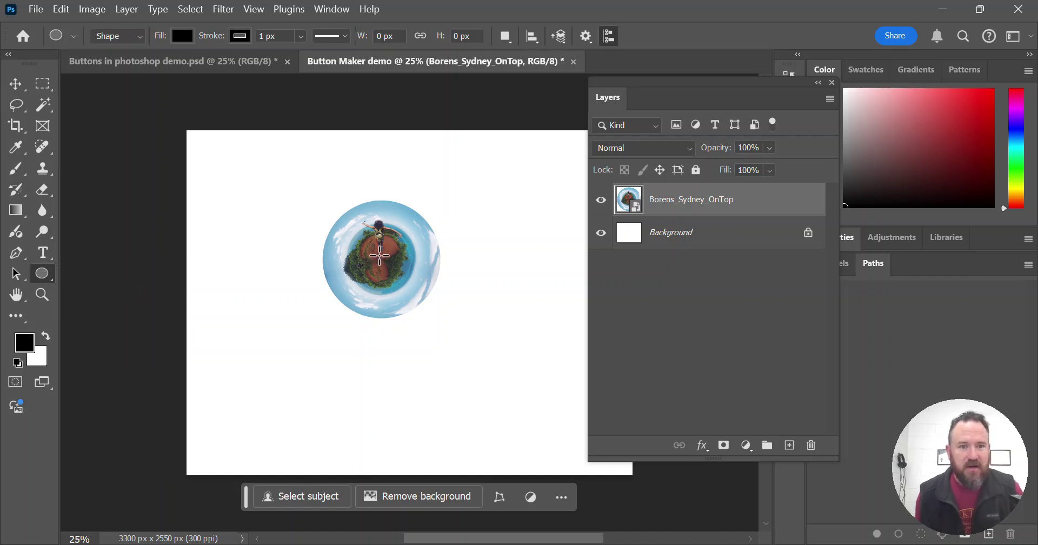
click(382, 259)
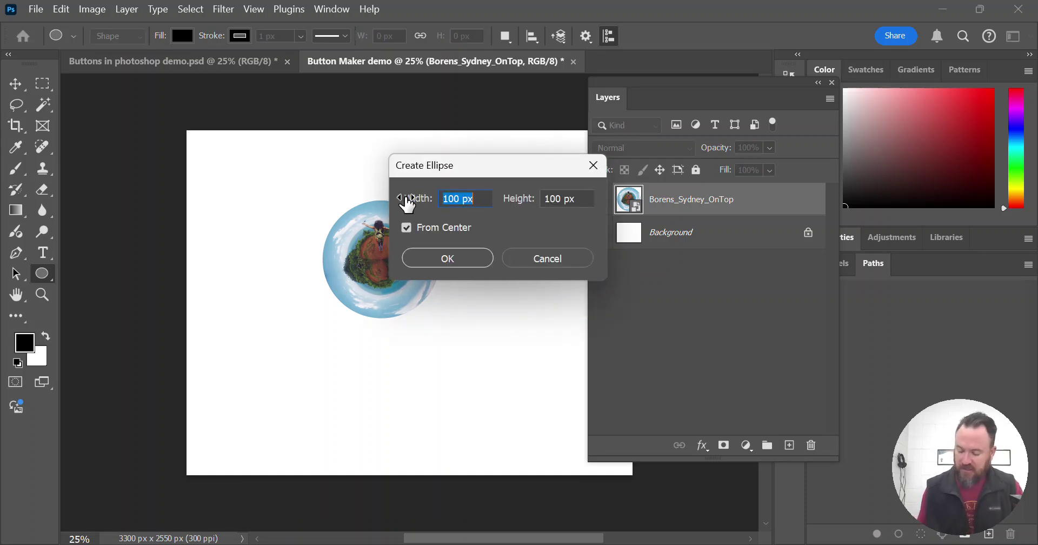
text(2.75)
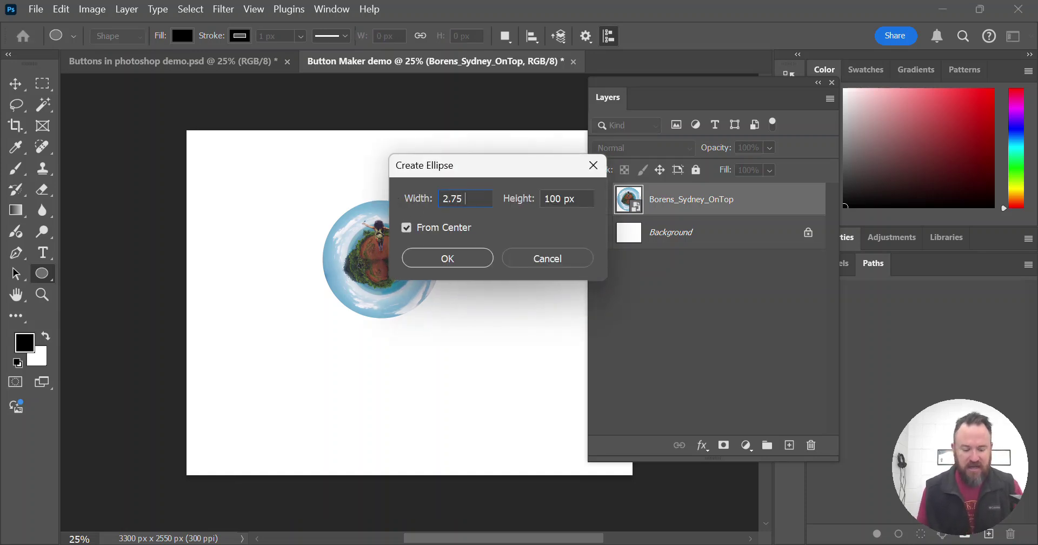
key(Tab)
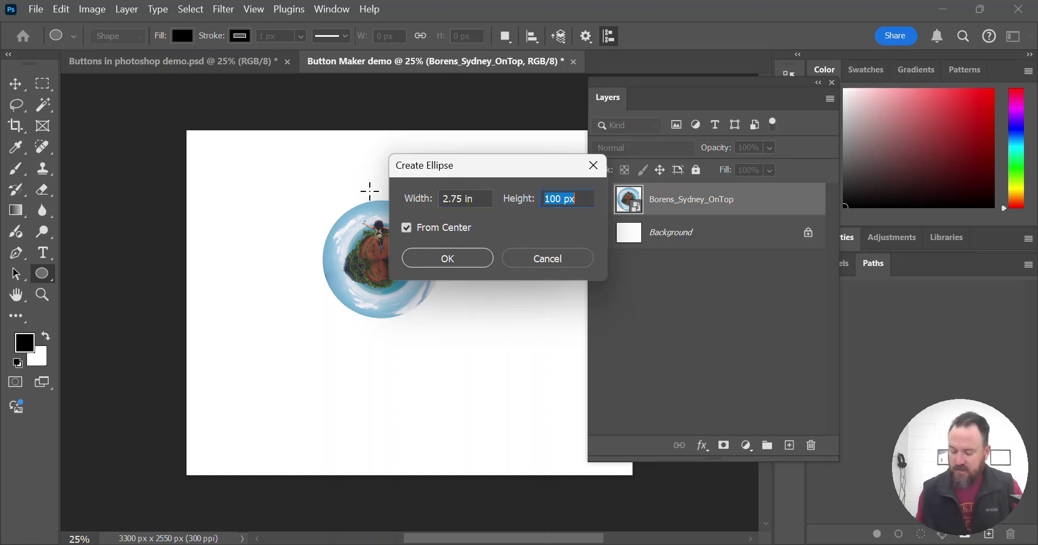
text(2.75)
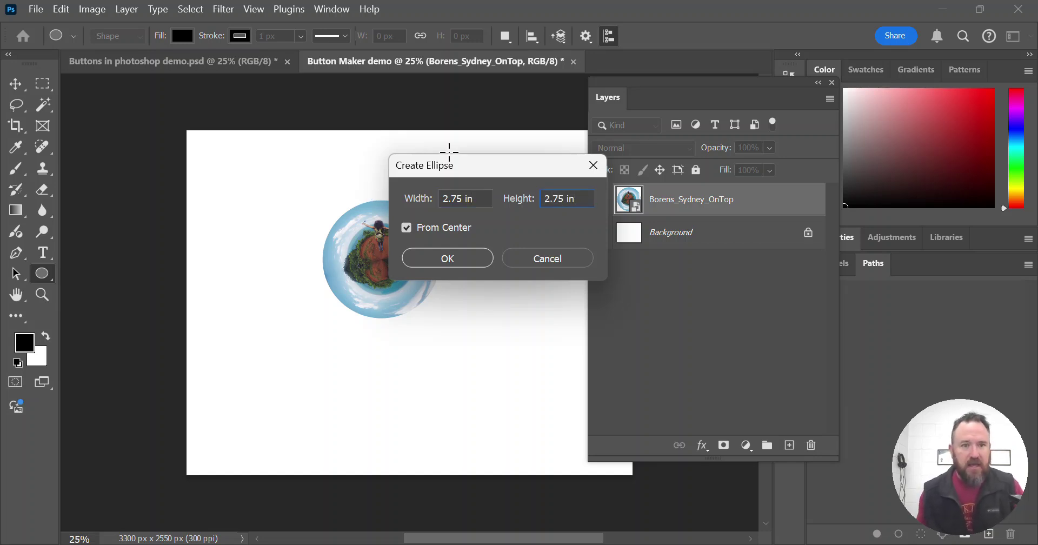
click(456, 260)
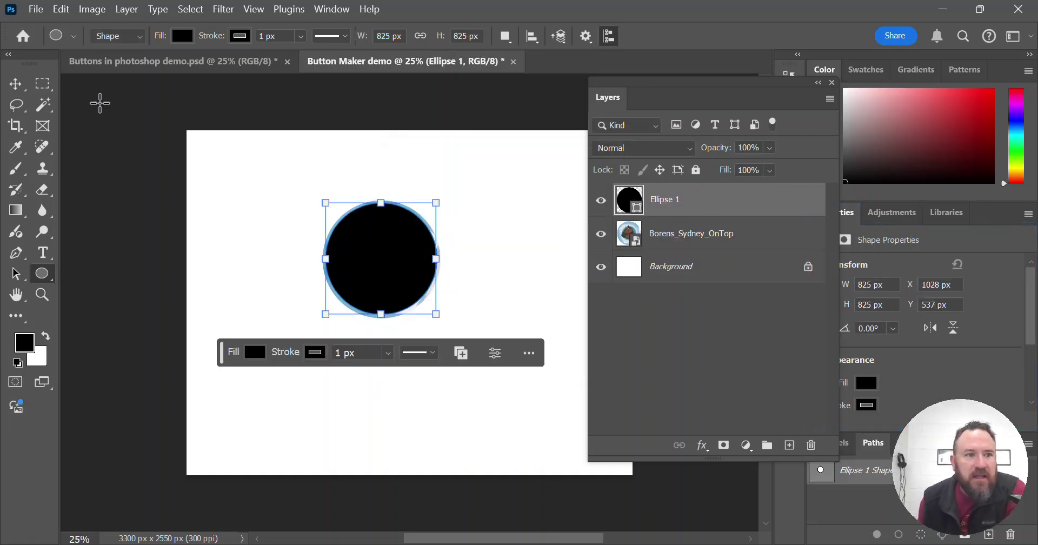
click(16, 83)
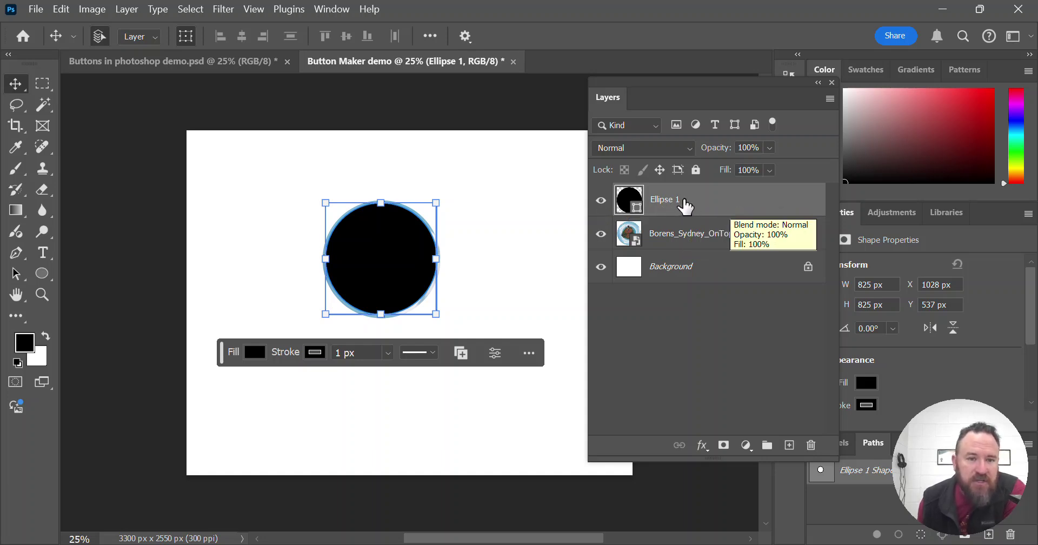
click(687, 235)
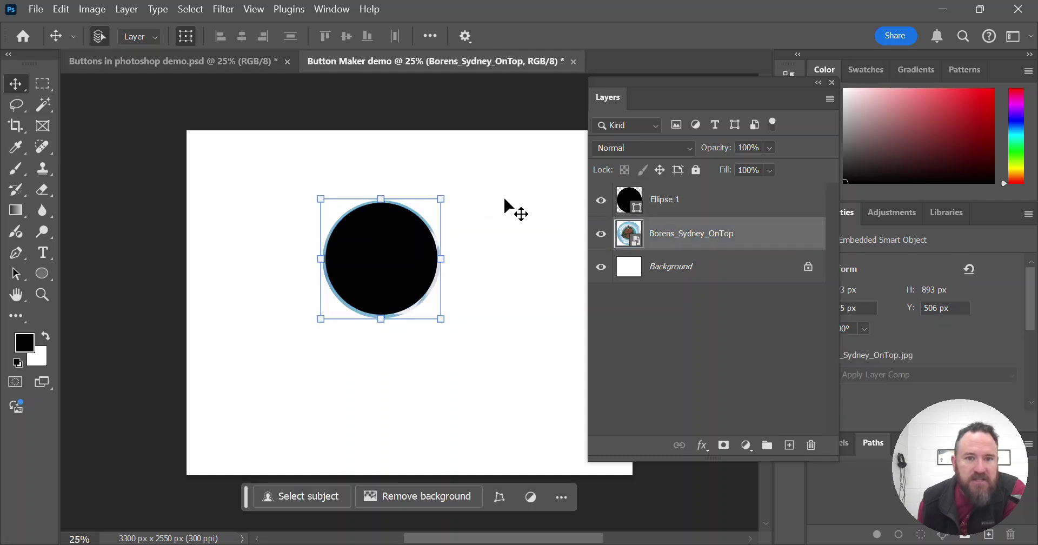
click(673, 209)
drag(717, 204, 675, 241)
Make the photo a clipping mask on Ellipse 1, then compare the two layers.
click(709, 200)
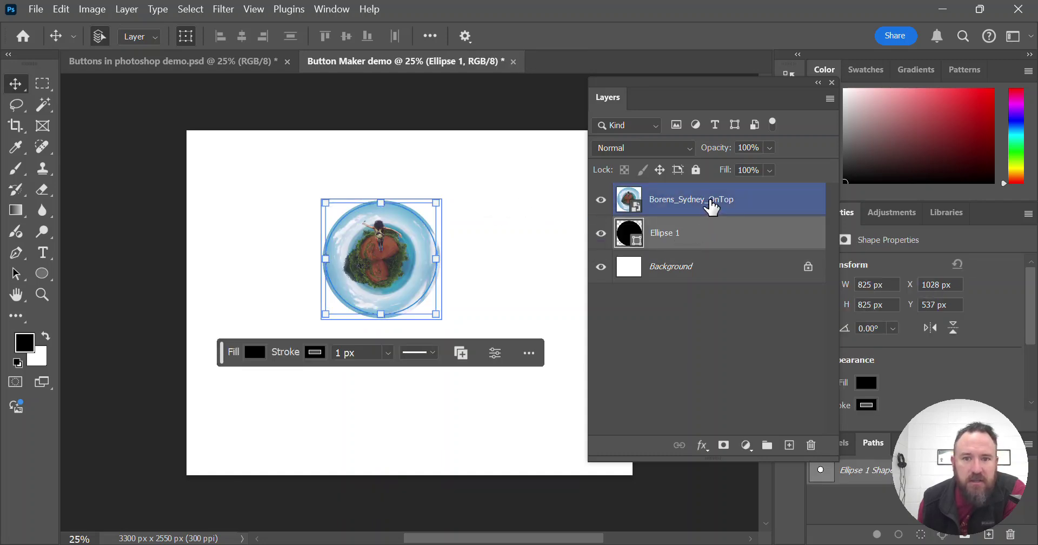
right_click(709, 198)
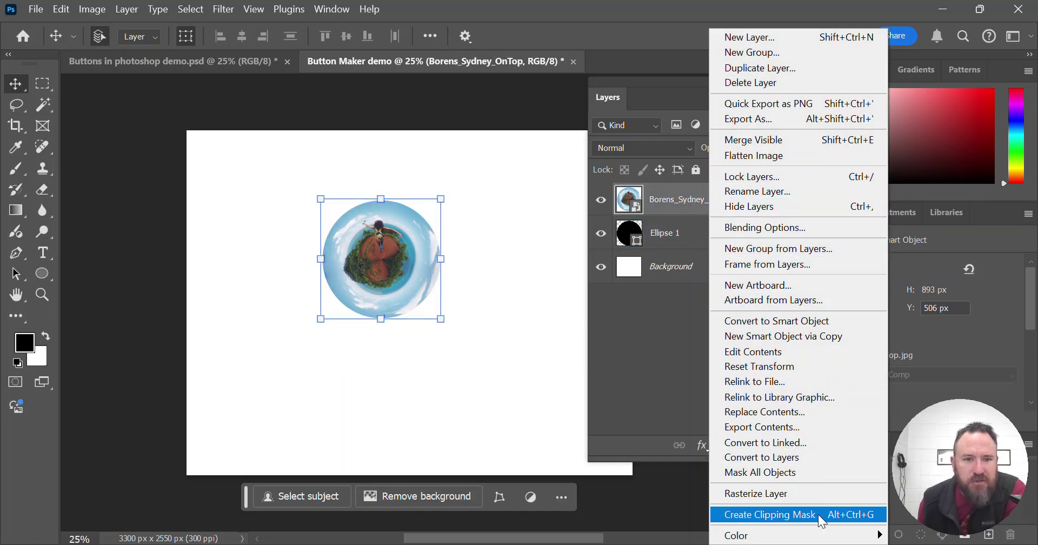
click(822, 520)
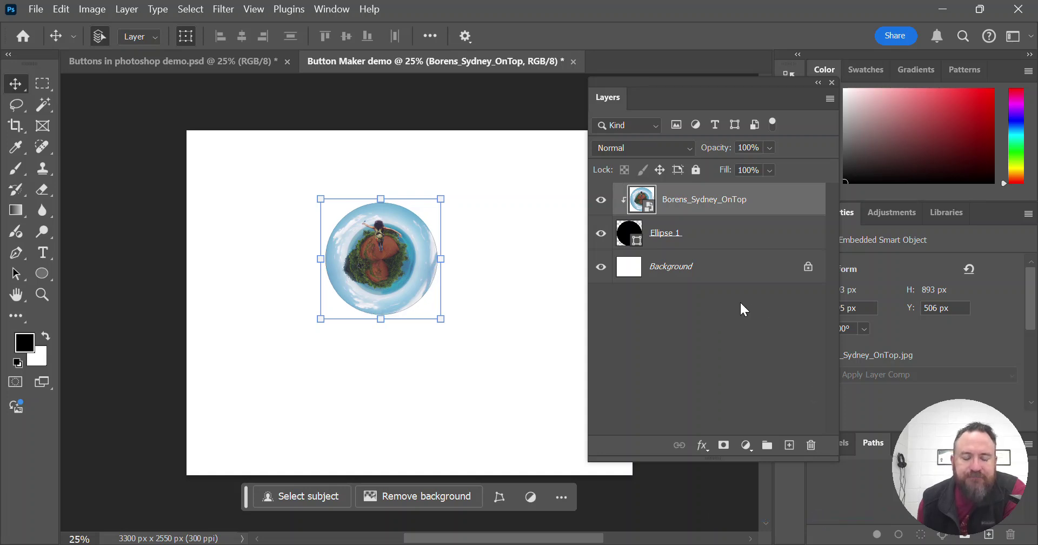
click(695, 233)
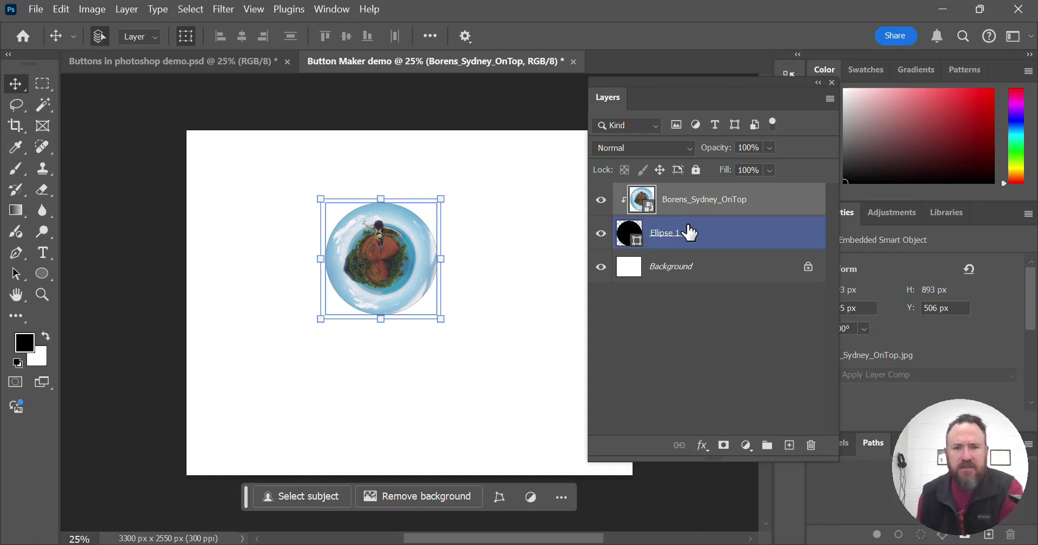
click(715, 204)
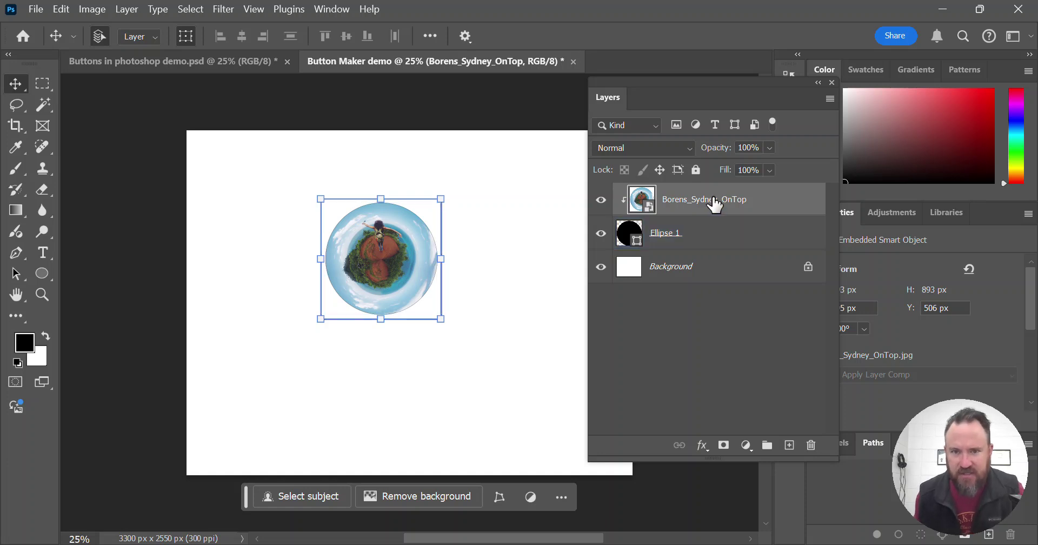
click(712, 230)
click(740, 211)
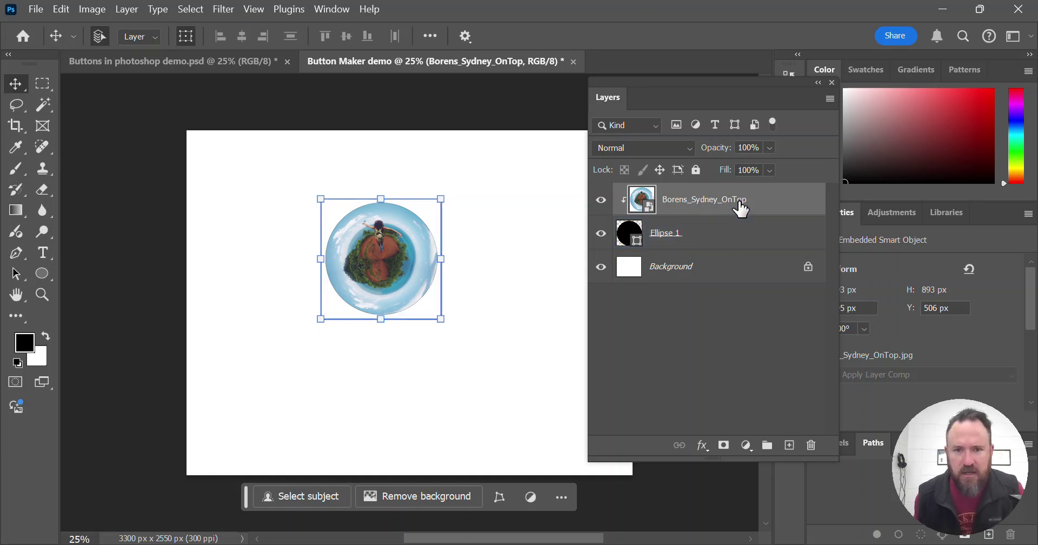
click(735, 237)
click(727, 208)
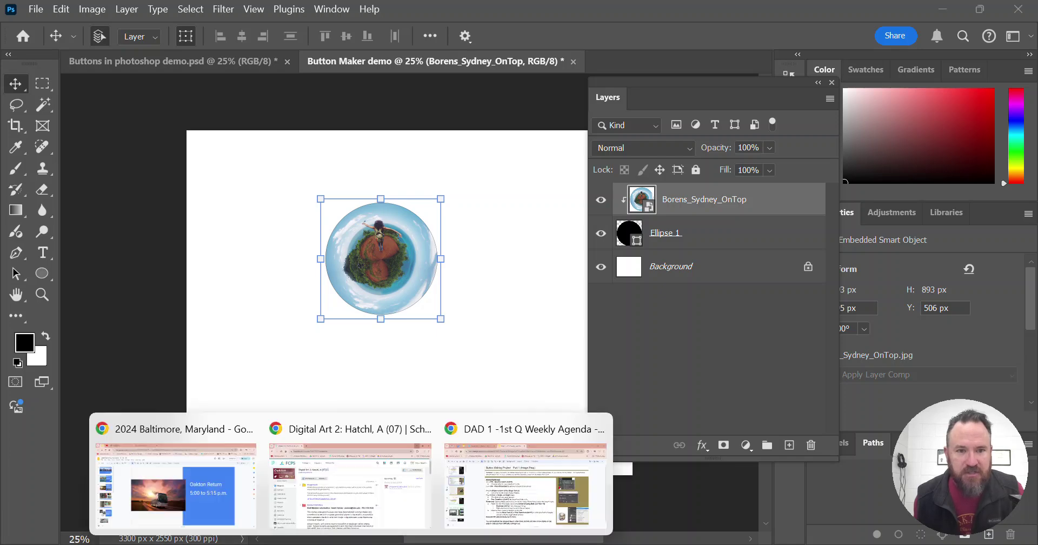
click(525, 476)
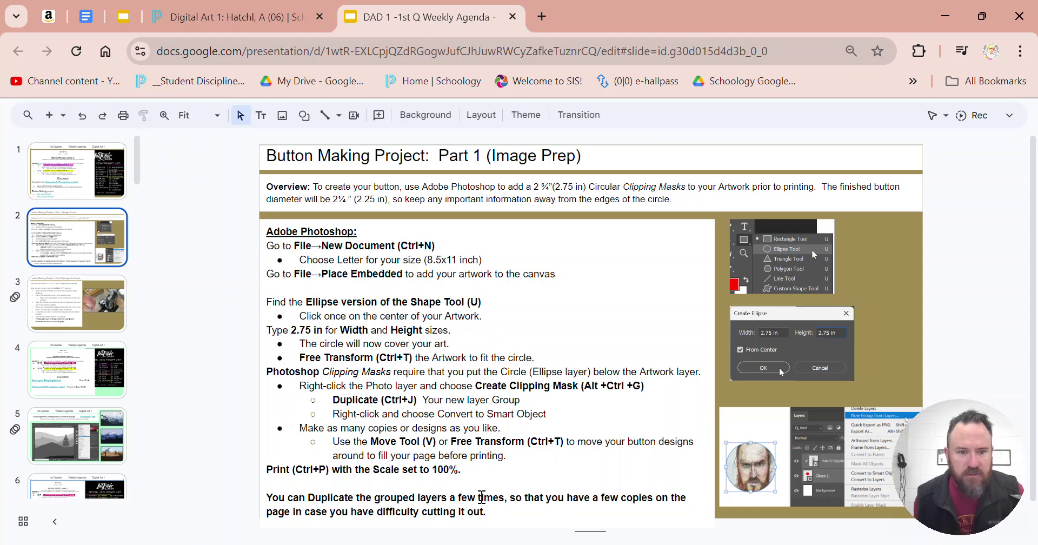
key(alt+Tab)
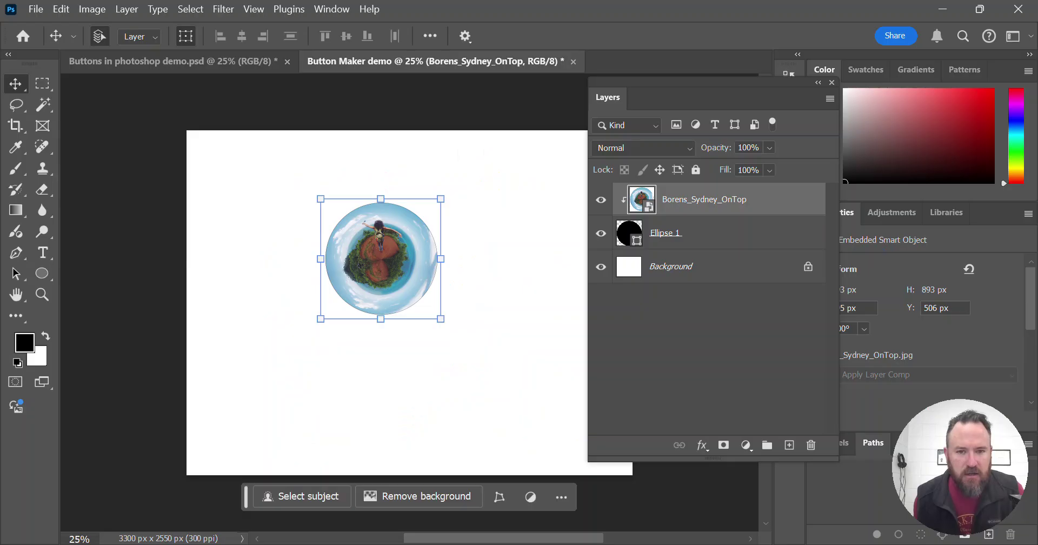
Group the photo and Ellipse 1 layers into a new group named 'button 1'.
click(729, 241)
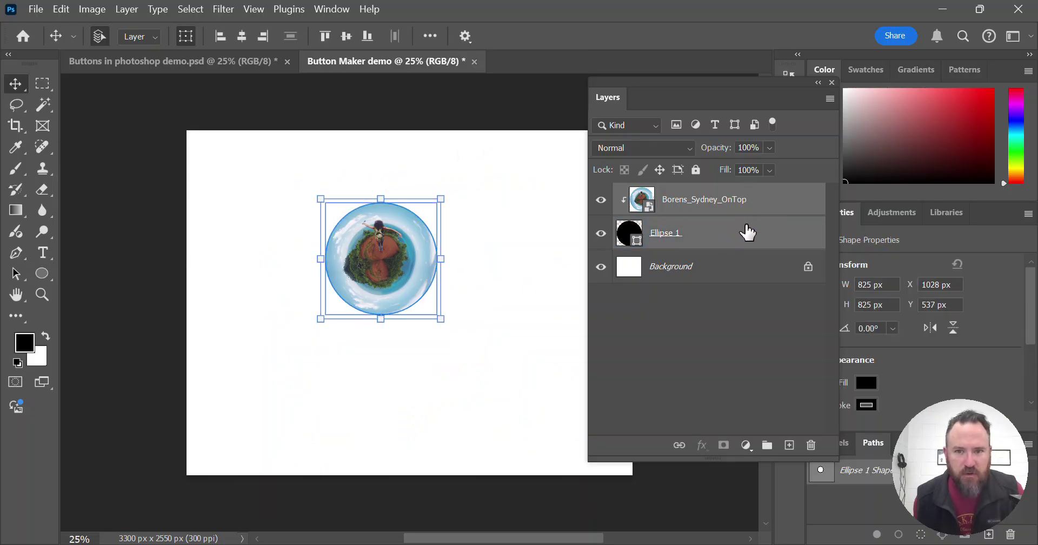
click(737, 204)
shift+click(747, 230)
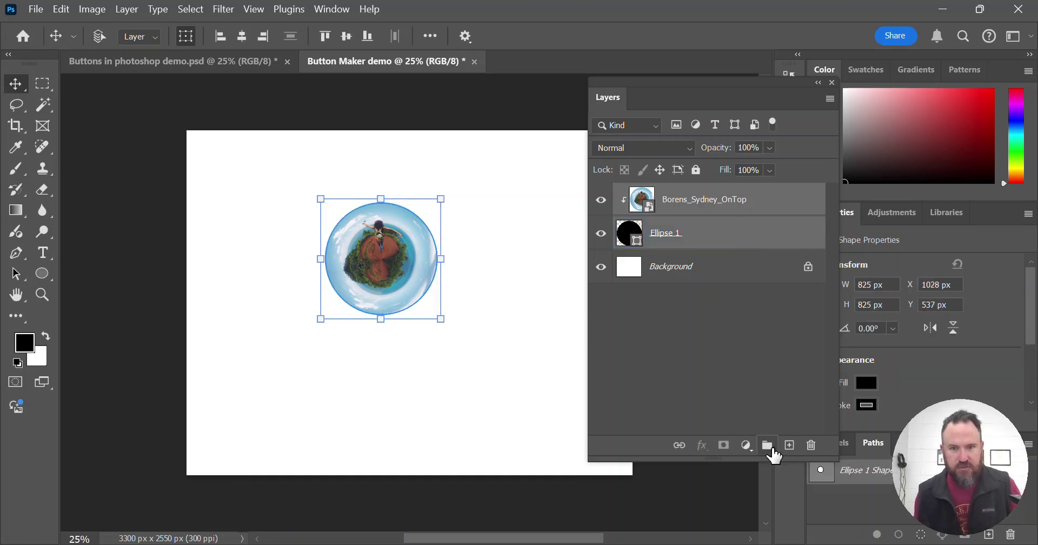
right_click(724, 204)
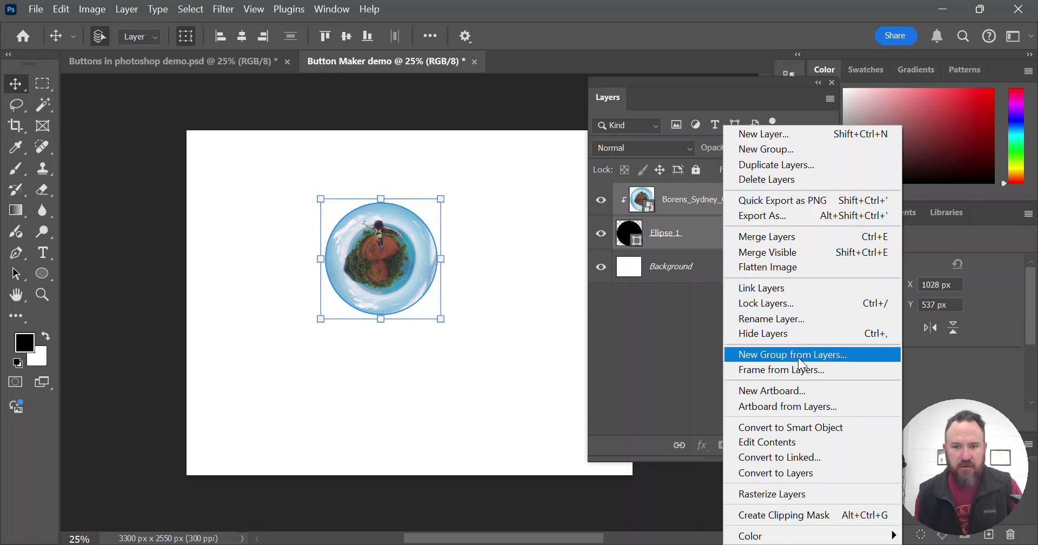
click(823, 355)
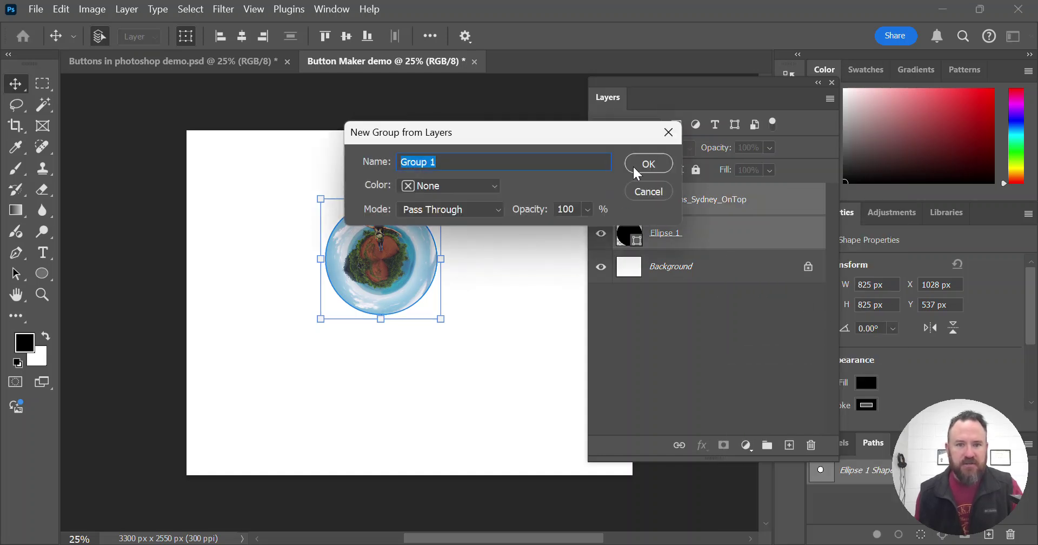
text(button )
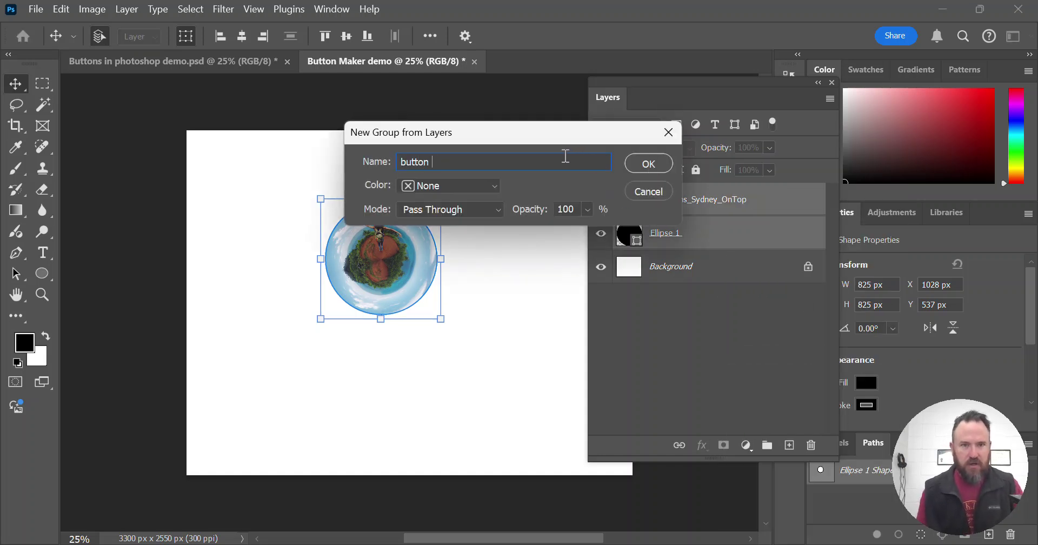
text(1)
key(Return)
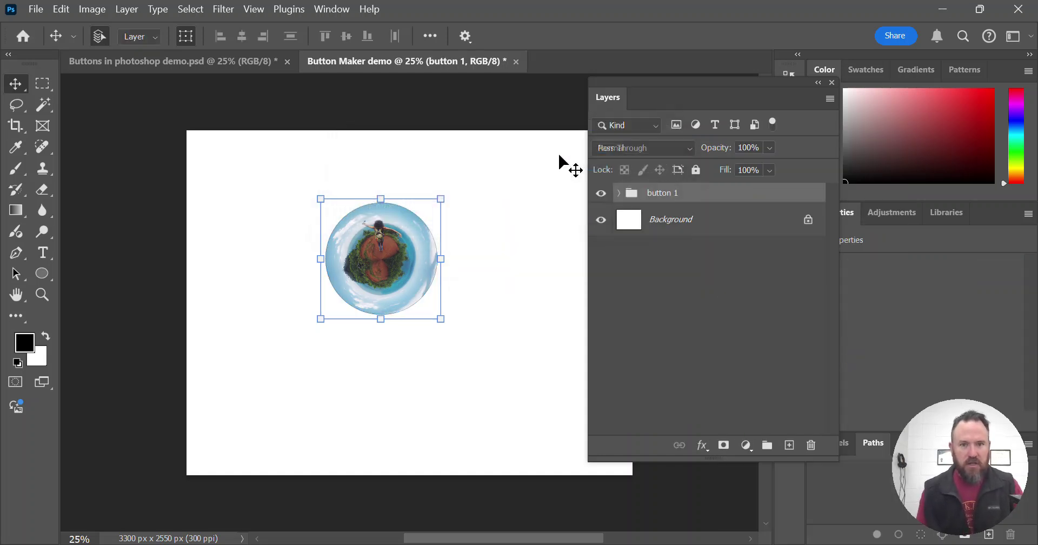
Duplicate the button 1 group and convert both groups into smart objects.
right_click(679, 204)
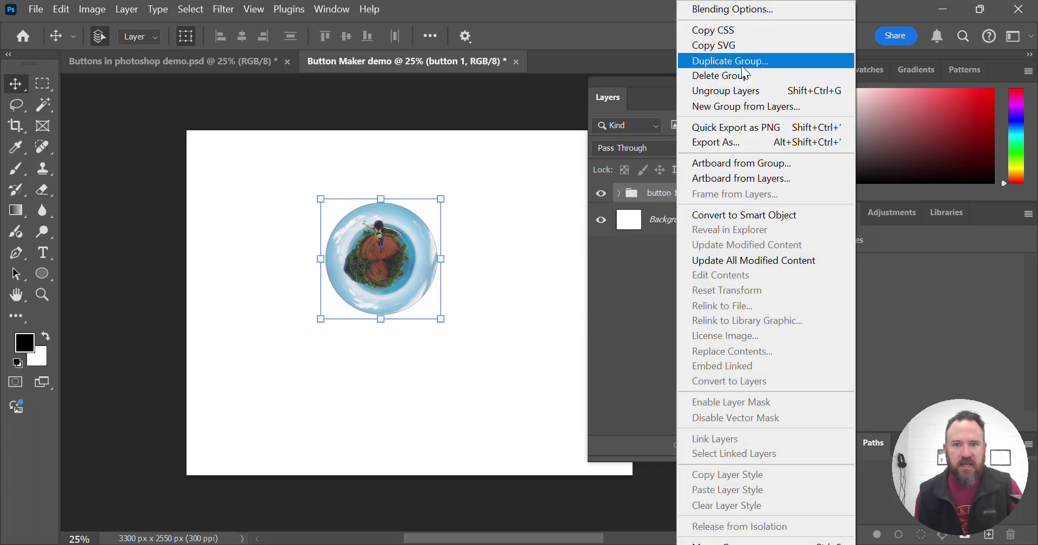
click(745, 69)
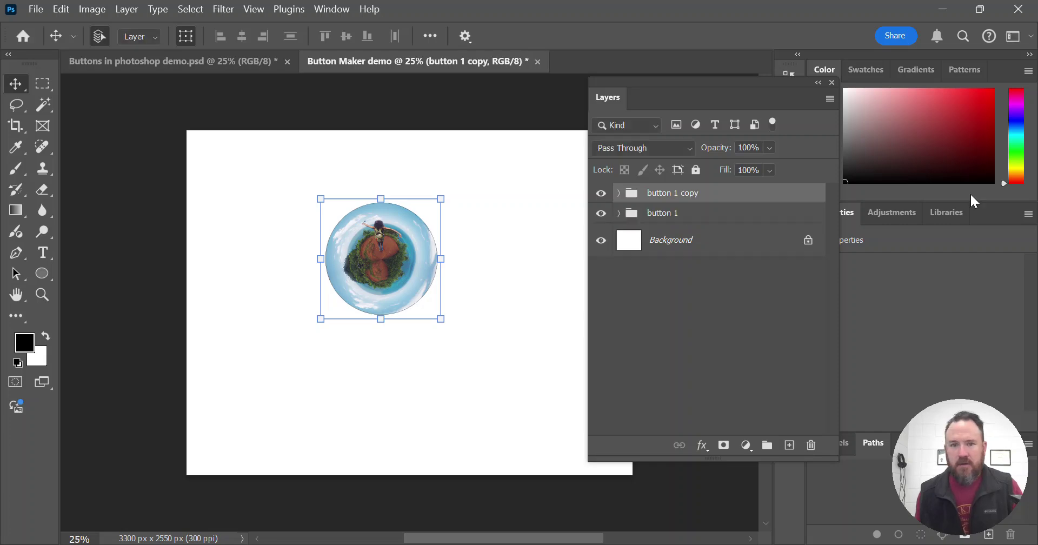
right_click(724, 196)
click(754, 214)
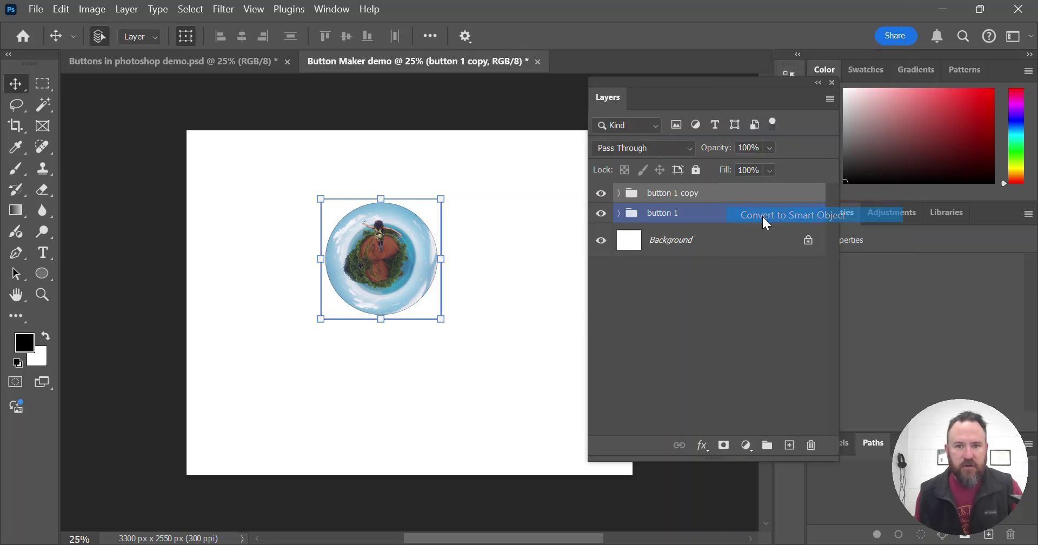
right_click(694, 225)
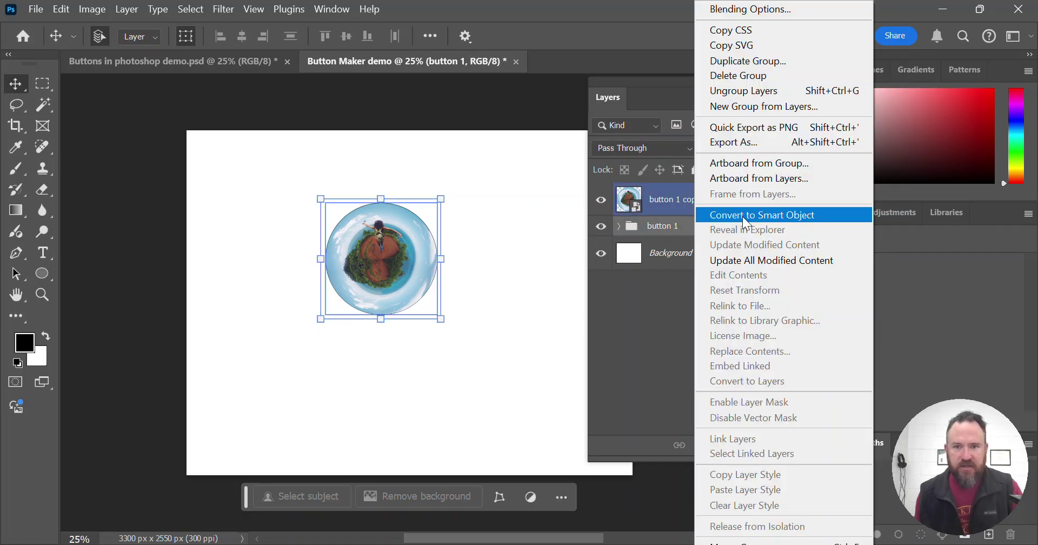
click(727, 216)
Move both buttons side by side near the top-left of the page.
drag(422, 244, 302, 187)
drag(390, 260, 400, 203)
click(530, 184)
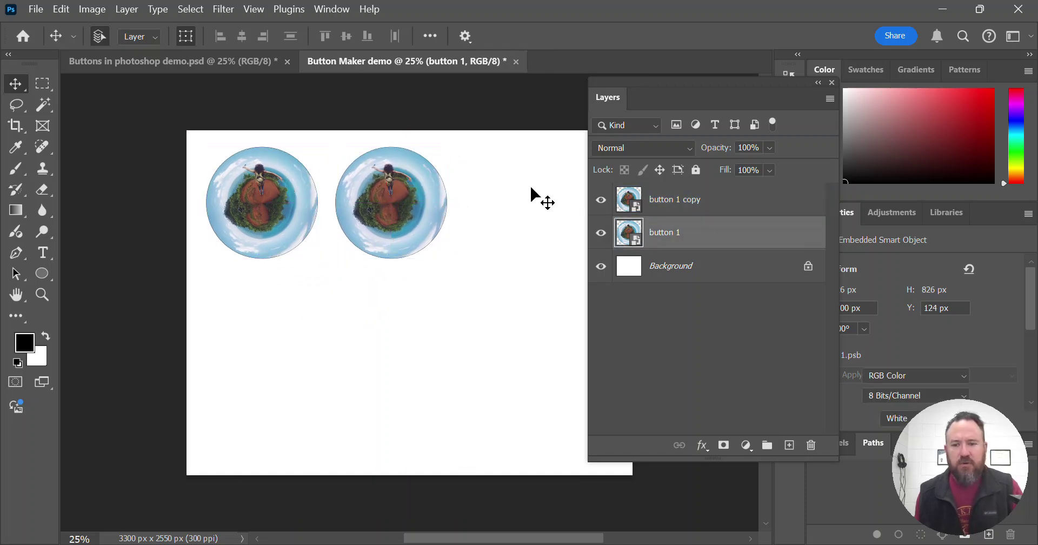
click(402, 211)
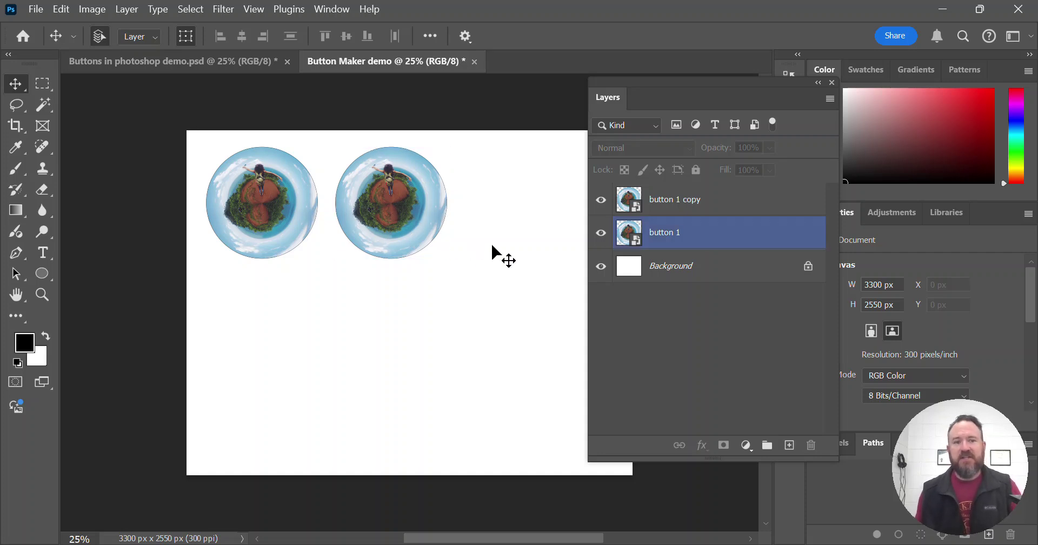
click(493, 246)
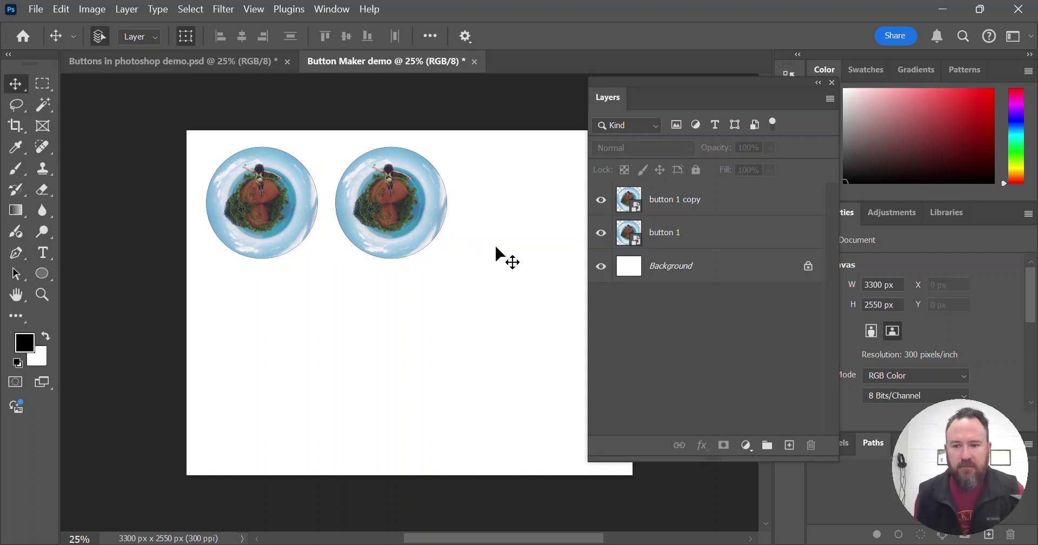
click(402, 252)
click(487, 232)
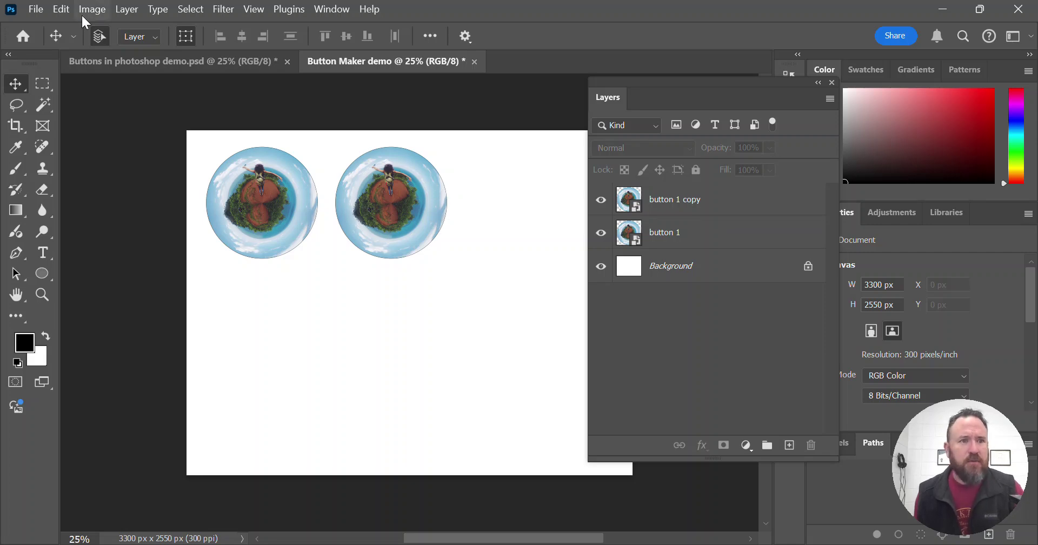
Embed 9-10 Hatchl Print Image.jpg and scale it to about 10% below the buttons.
click(35, 10)
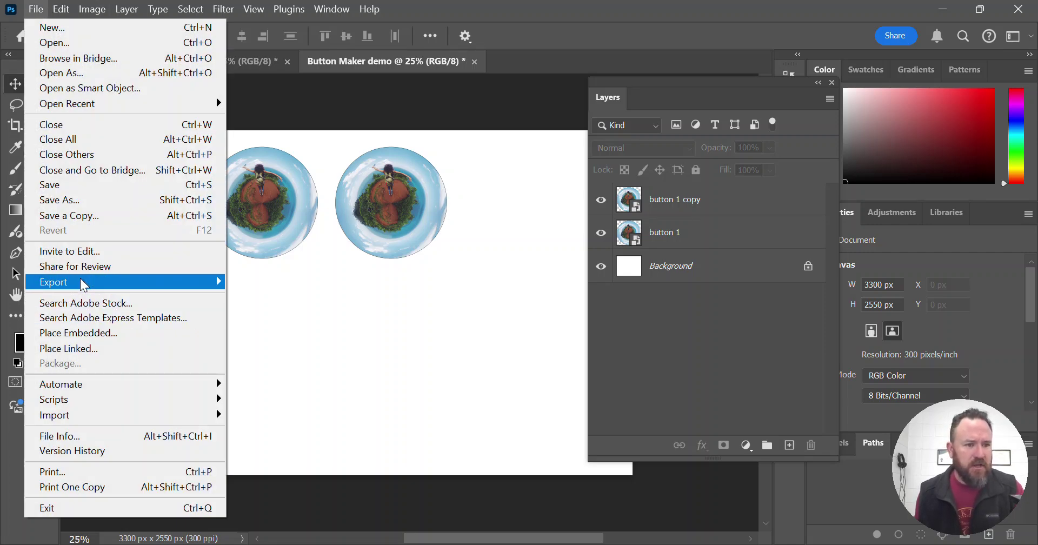
click(135, 333)
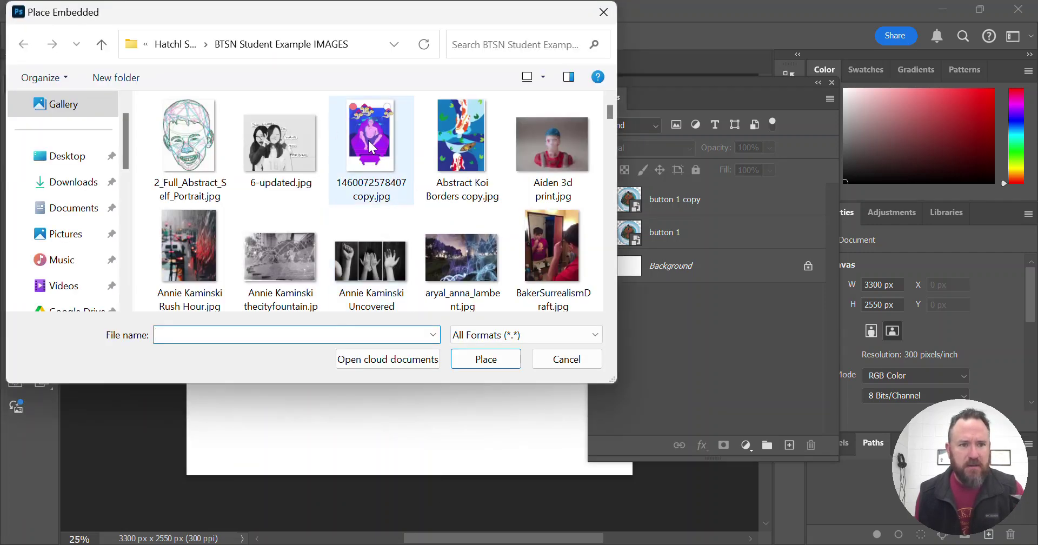
click(196, 44)
double_click(455, 130)
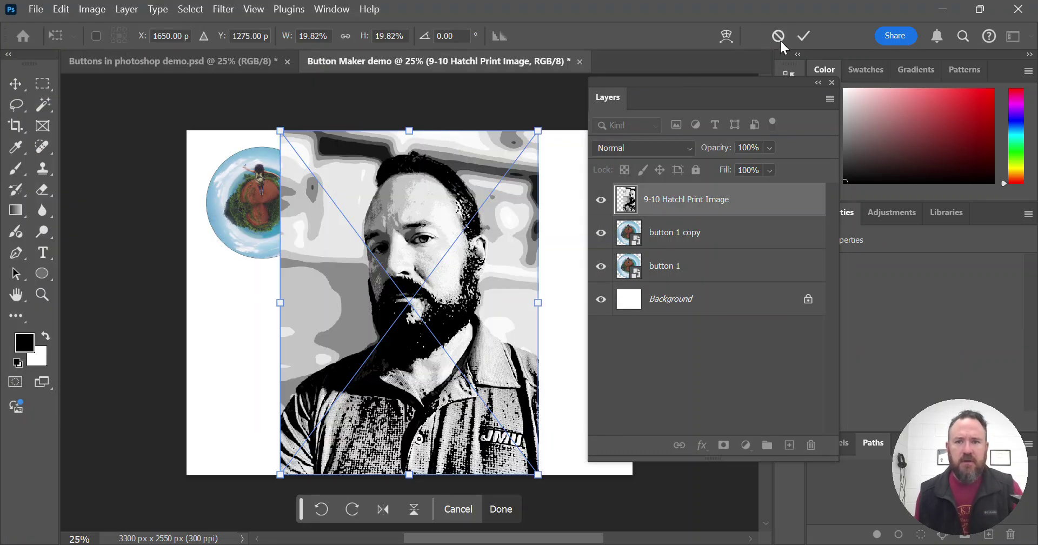
drag(280, 131, 403, 293)
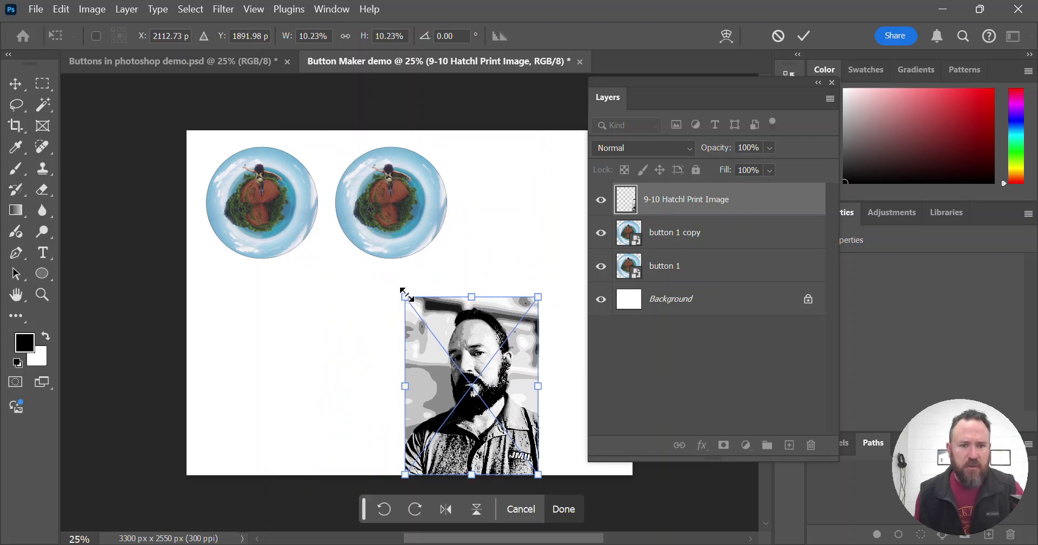
click(811, 35)
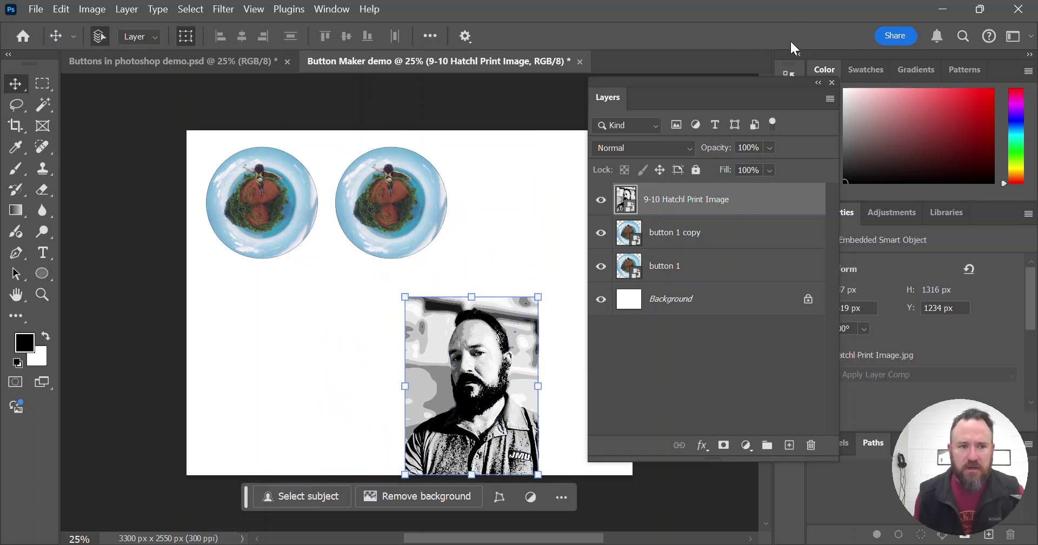
Draw a black 2.75 x 2.75 inch circle over the face in the portrait.
click(42, 272)
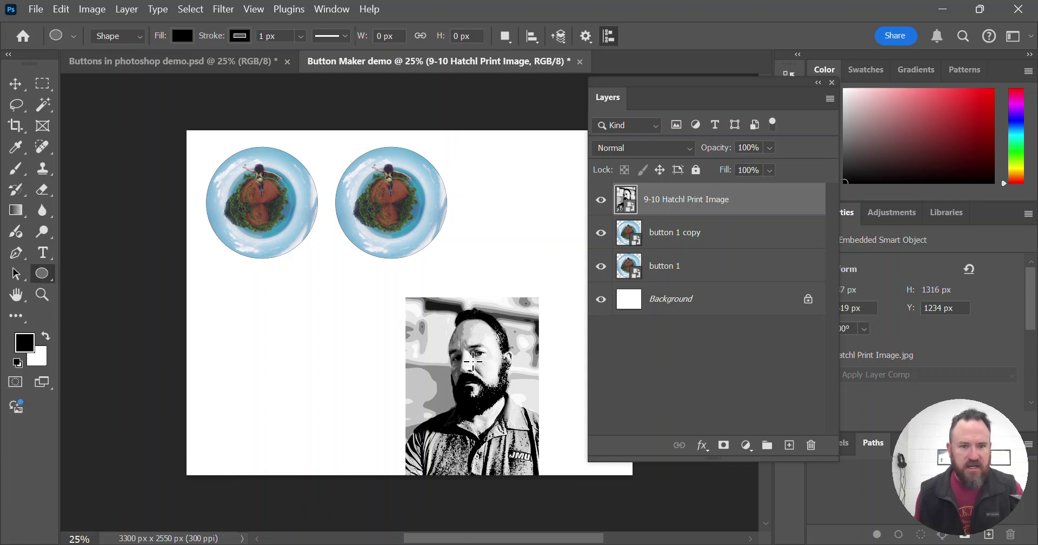
click(503, 365)
text(2)
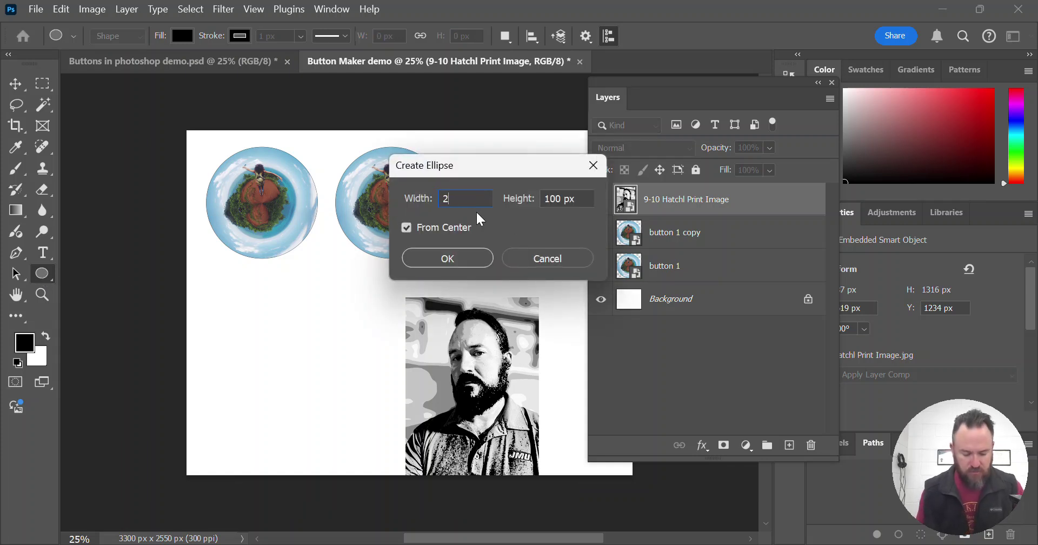
text(.75 in)
key(Tab)
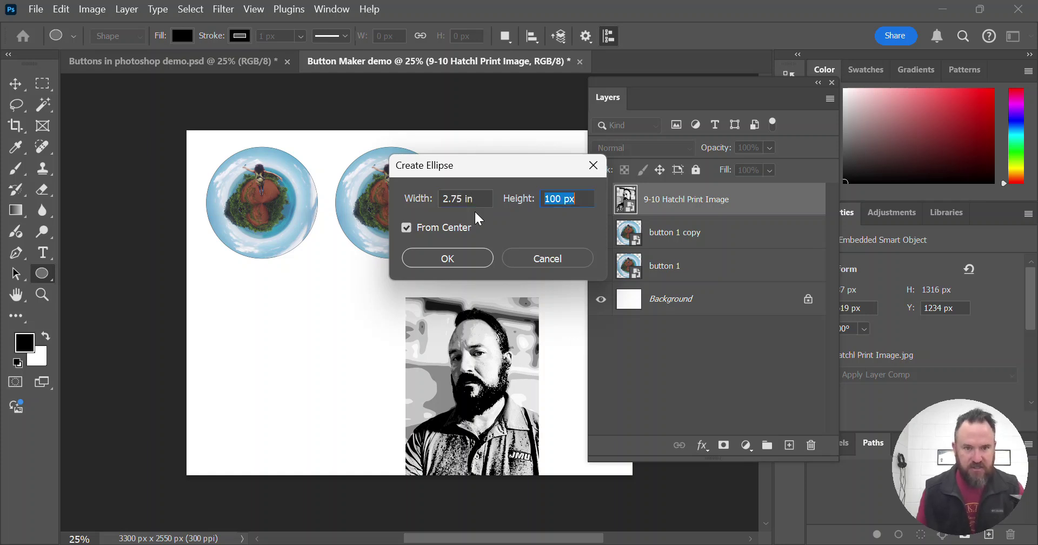
text(2.75)
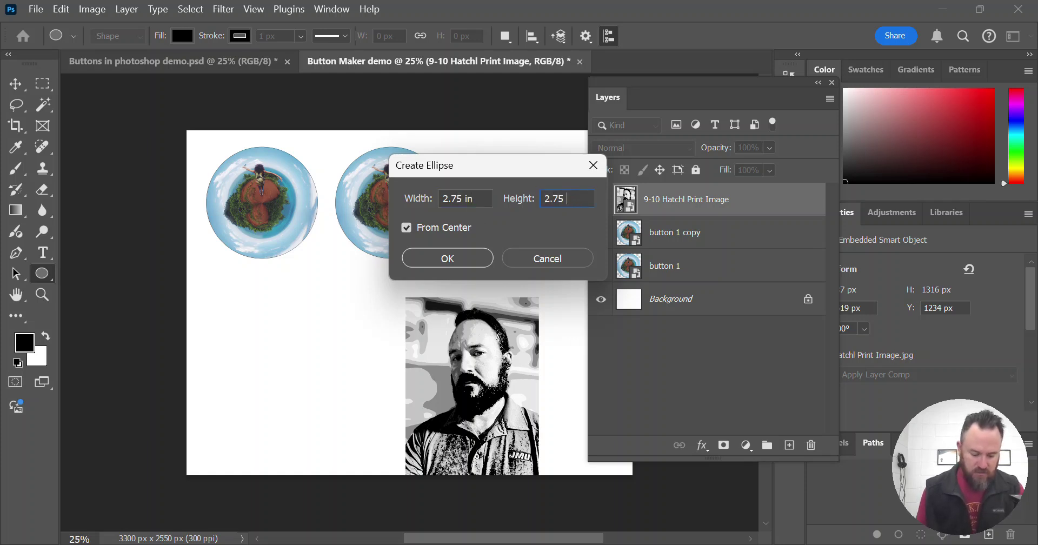
key(Return)
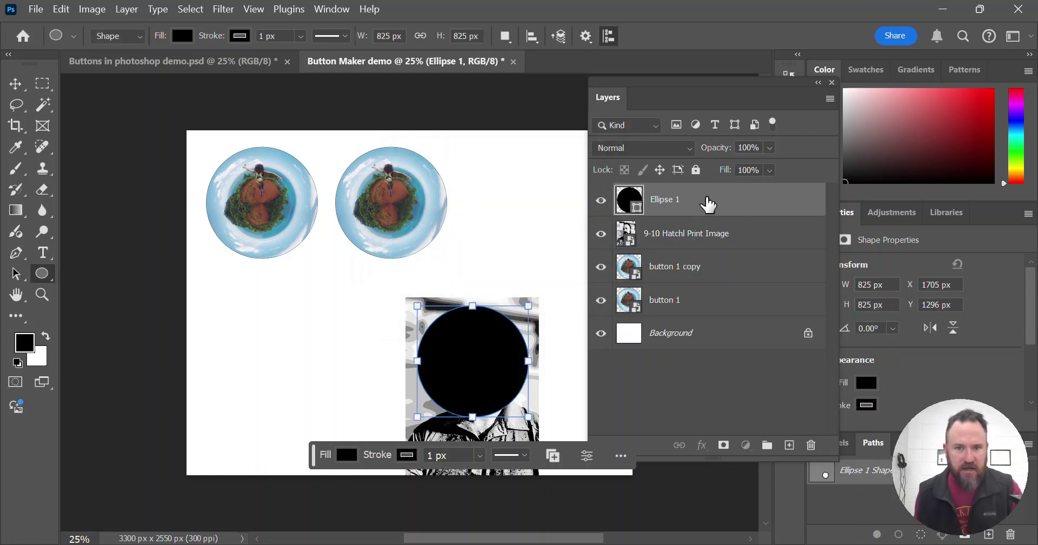
Place Ellipse 1 under the 9-10 Hatchl portrait layer and clip the portrait to the circle.
drag(708, 205, 699, 241)
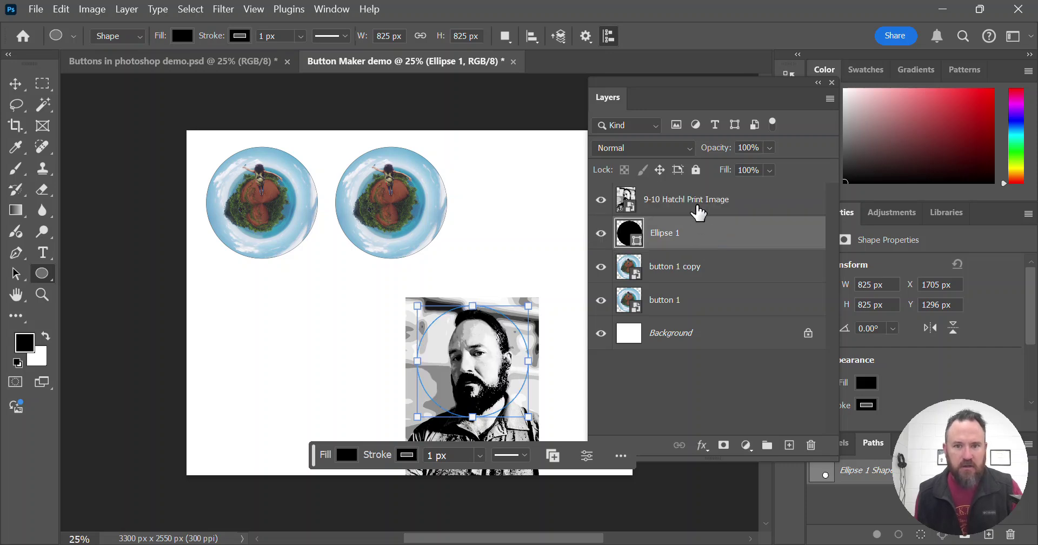
right_click(699, 211)
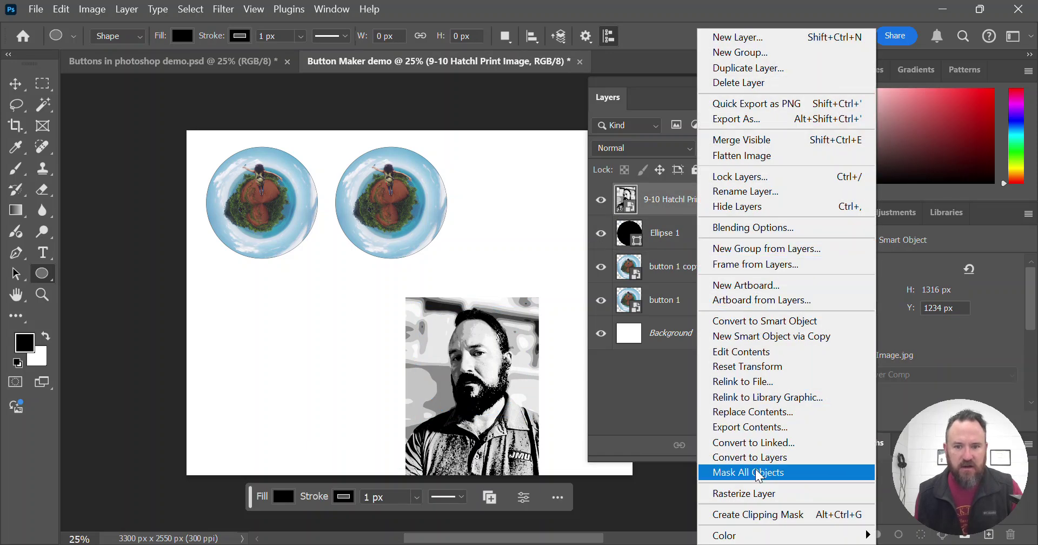
click(658, 217)
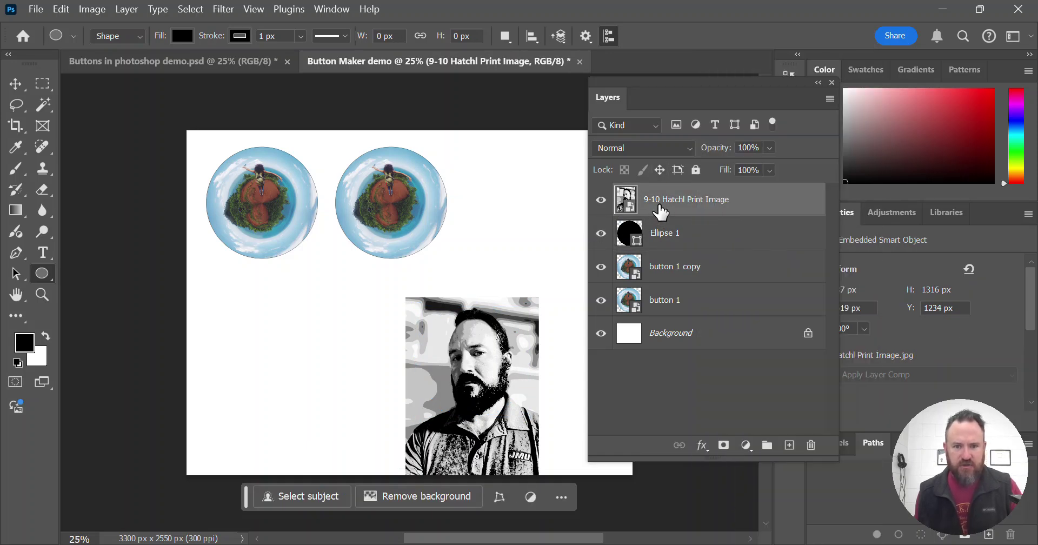
key(ctrl+alt+g)
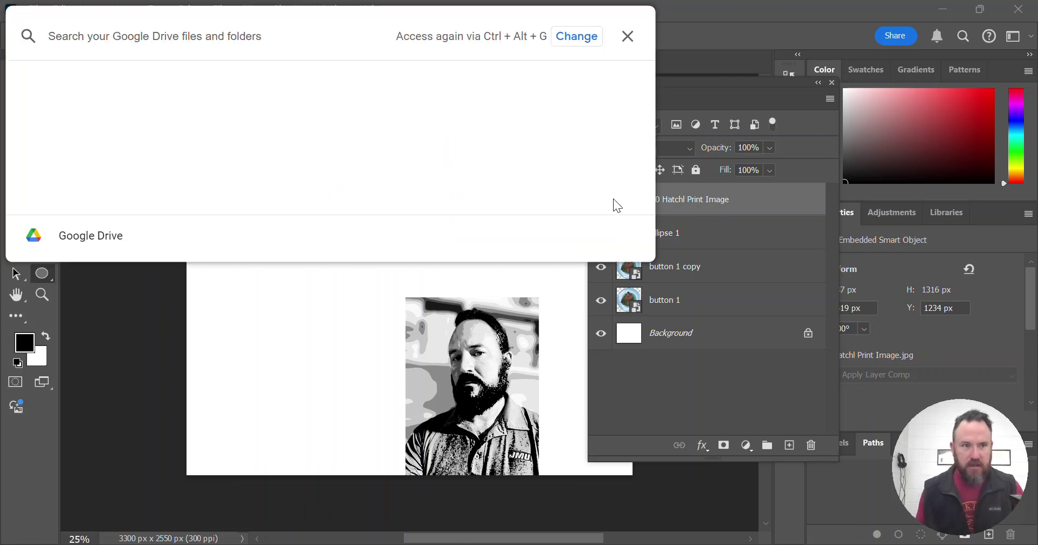
click(627, 37)
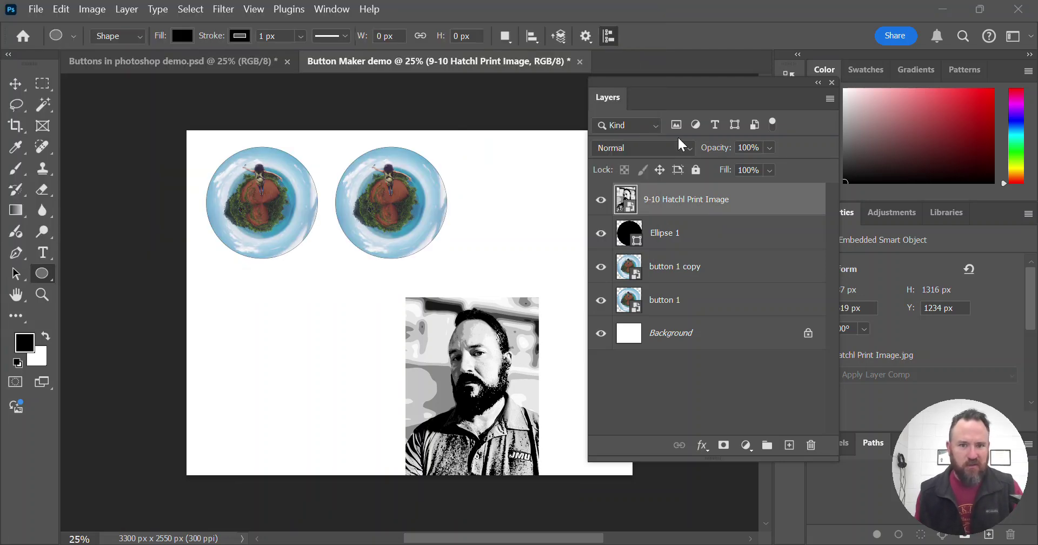
click(691, 208)
right_click(689, 207)
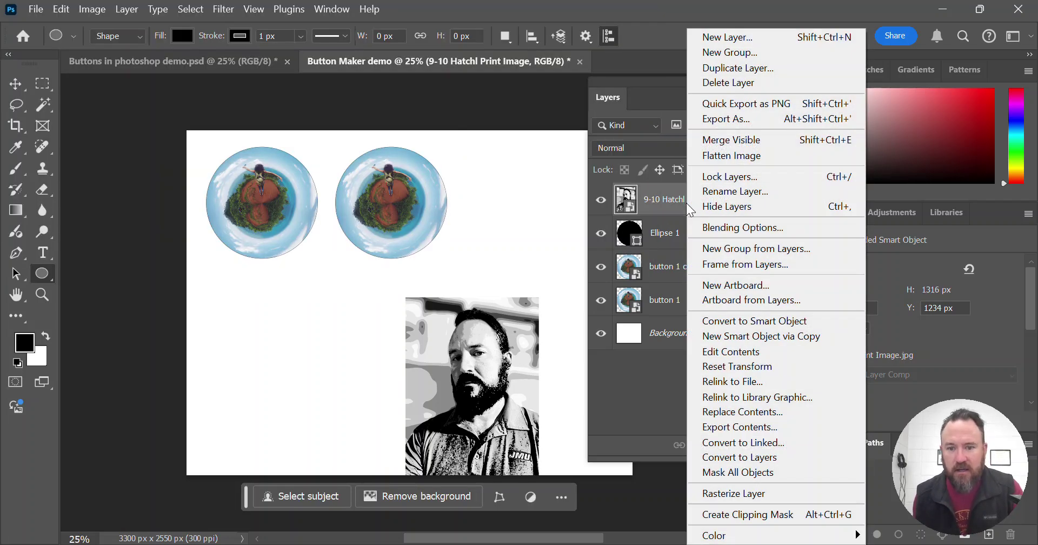
click(794, 518)
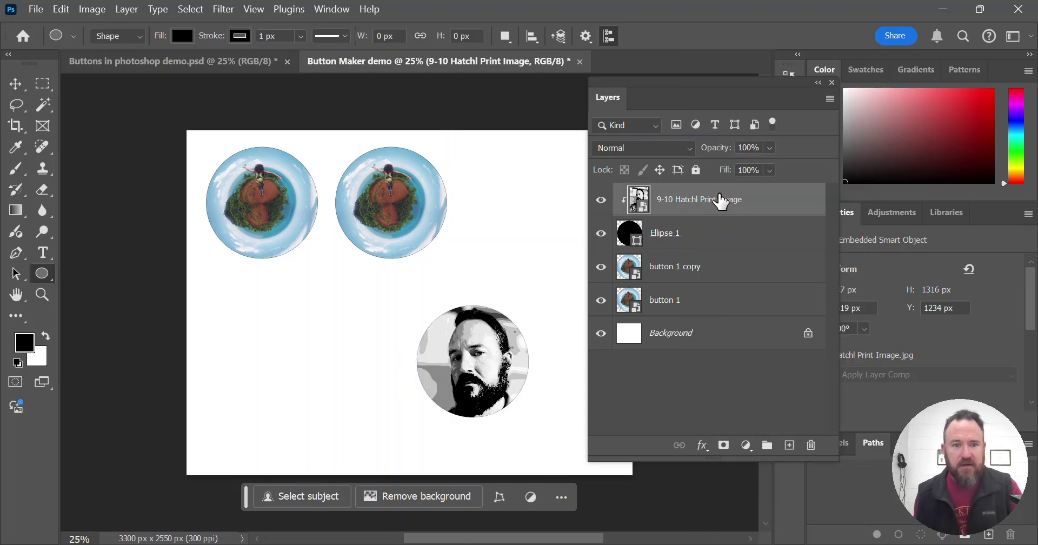
Scale the clipped portrait to 8.90% and move it so the face fills the circle.
click(18, 86)
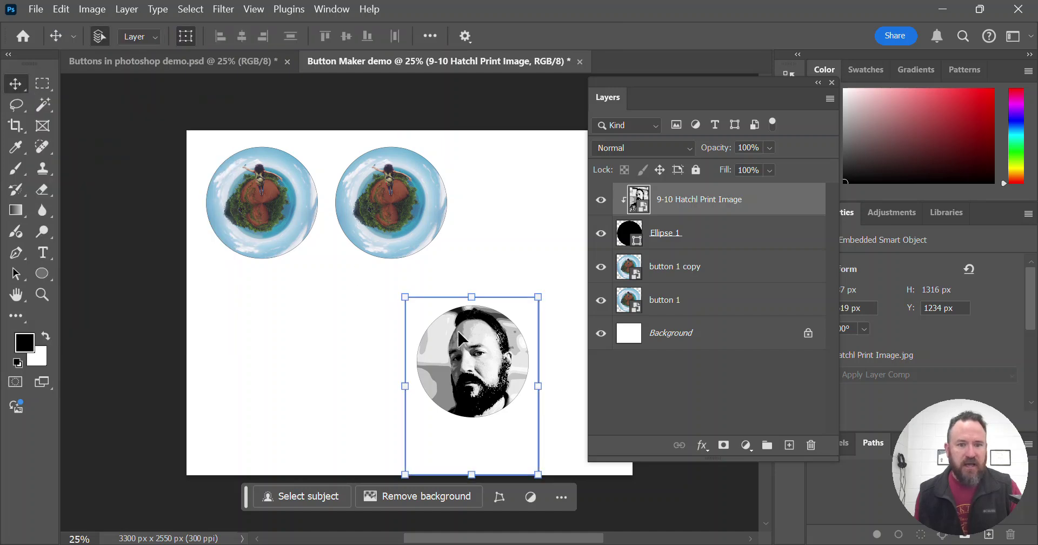
drag(475, 373, 474, 347)
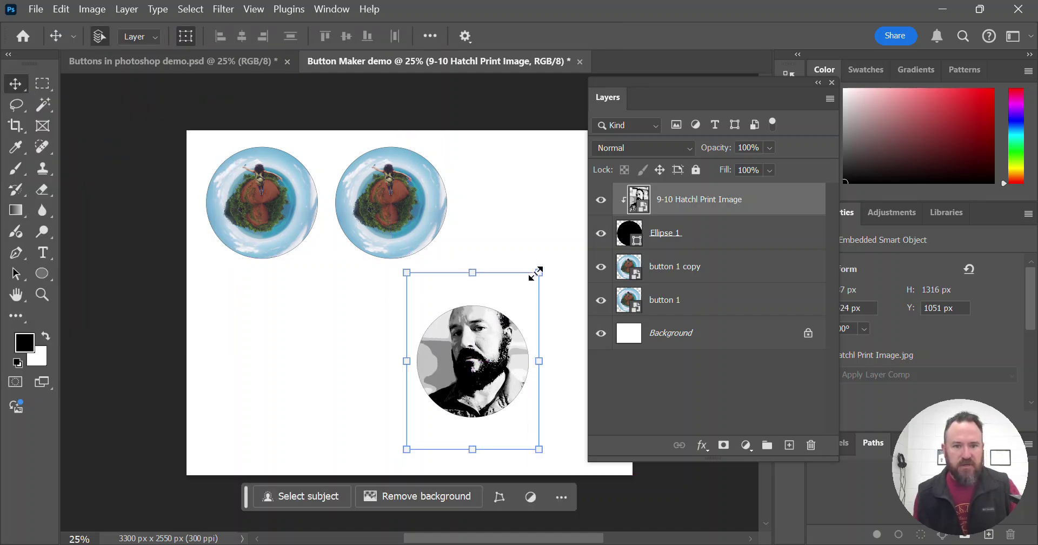
drag(539, 272, 532, 305)
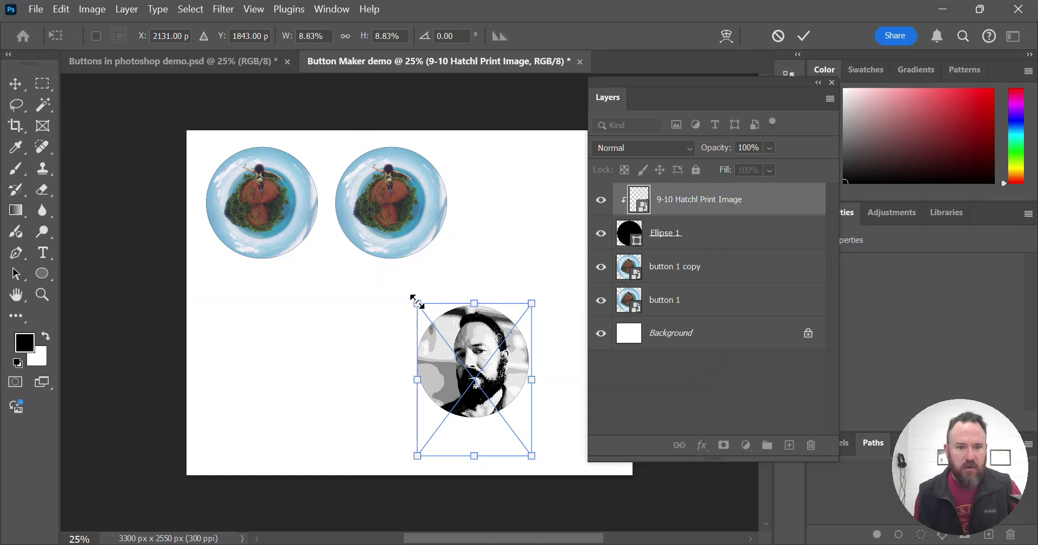
drag(417, 301, 435, 328)
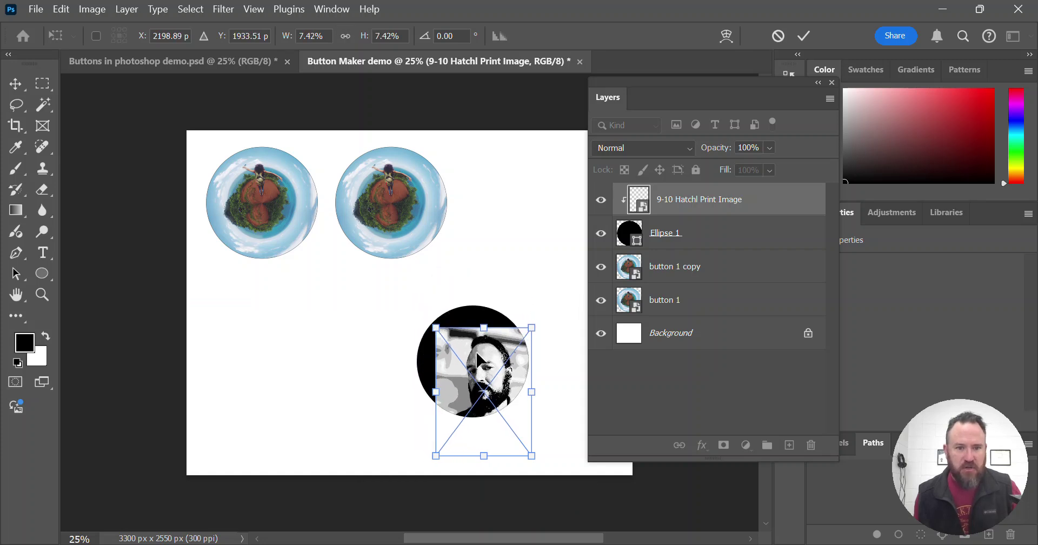
drag(478, 357, 459, 333)
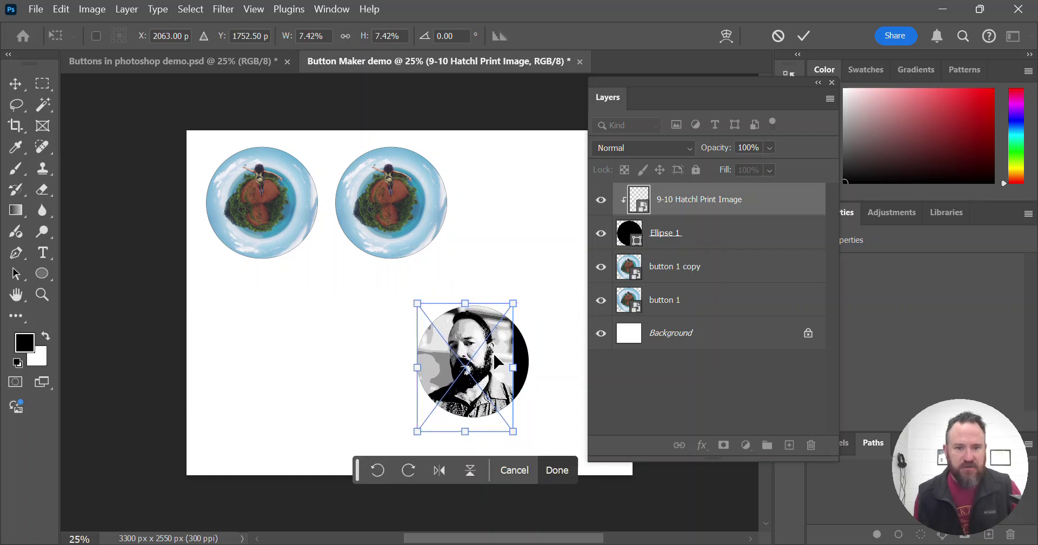
drag(514, 303, 539, 282)
drag(498, 320, 500, 350)
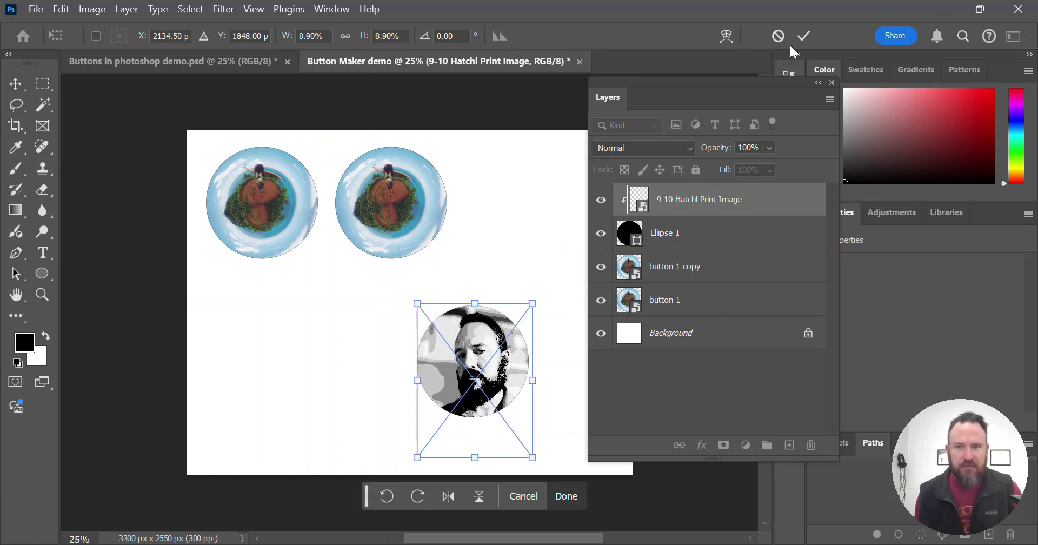
click(804, 36)
click(736, 238)
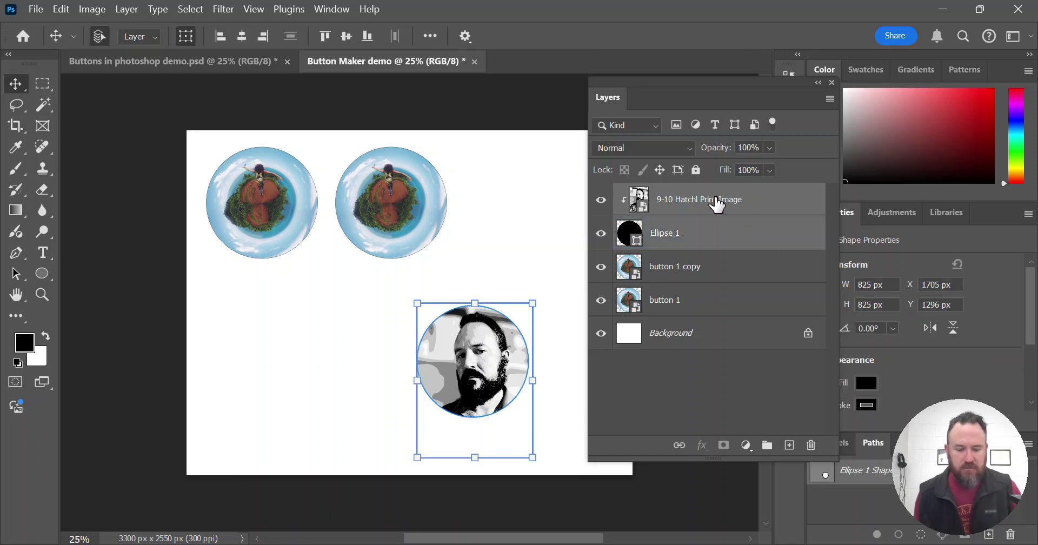
Group the portrait and circle as Group 1, convert it to a smart object, and move it below the first blue button.
key(ctrl+g)
right_click(695, 195)
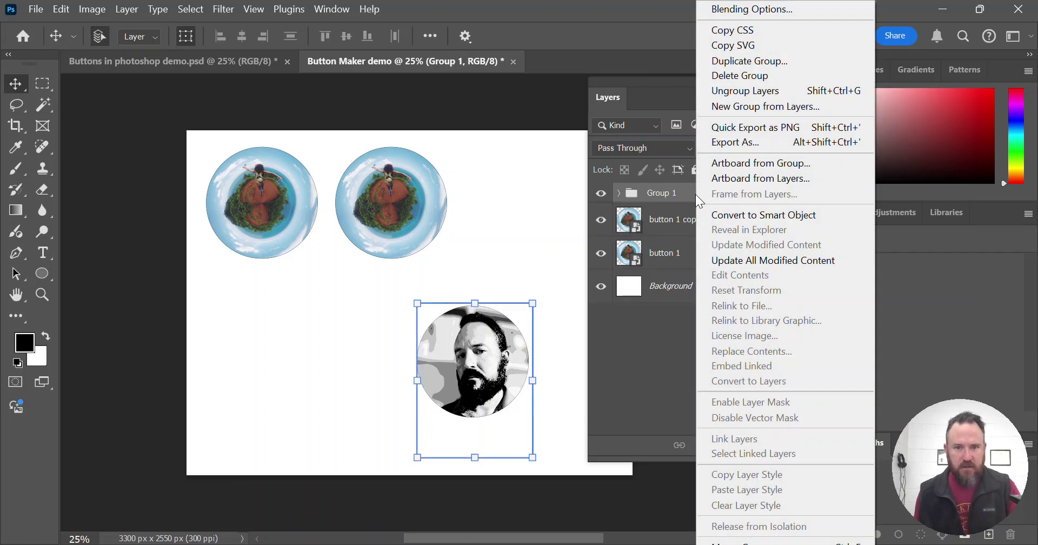
click(751, 215)
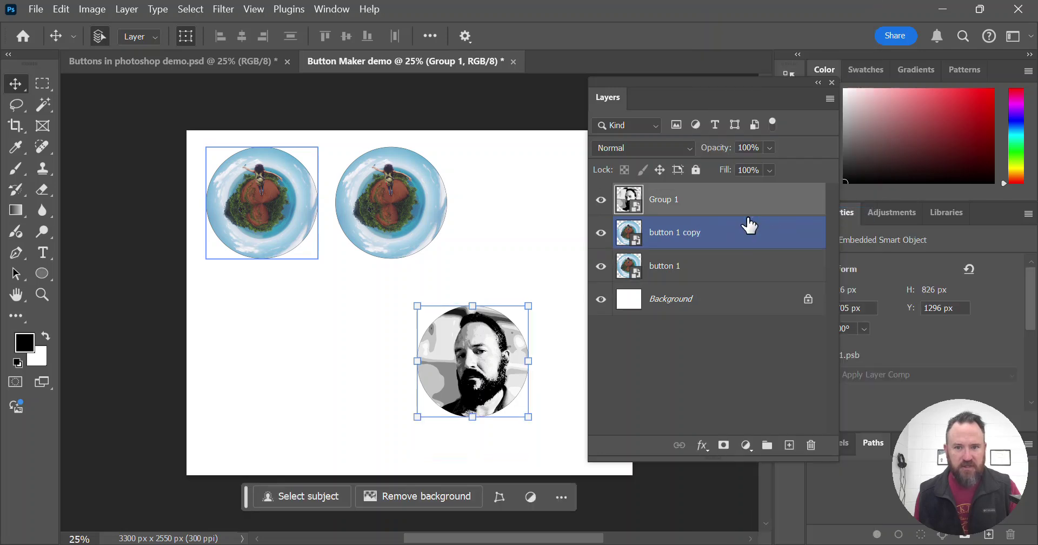
click(725, 212)
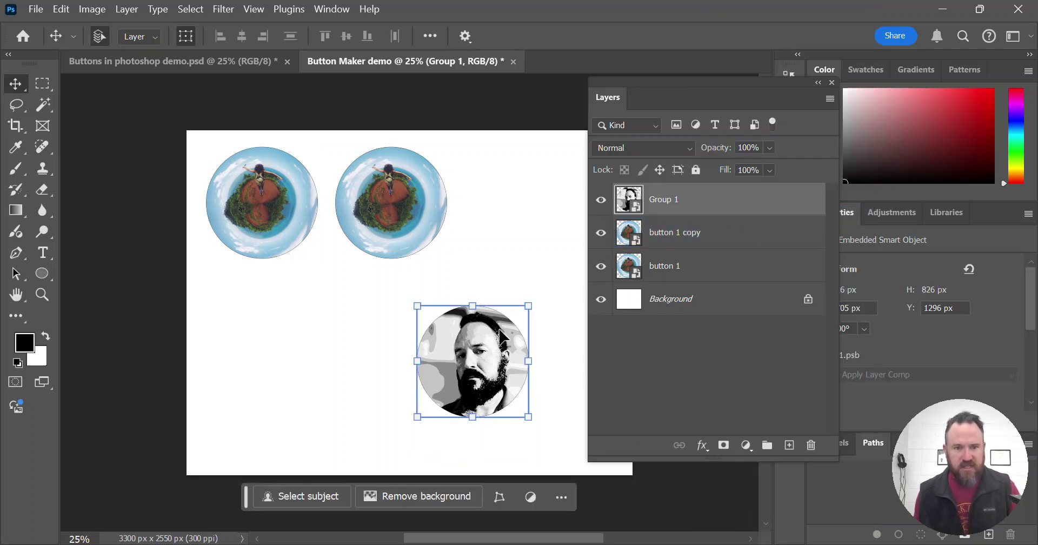
drag(505, 332, 294, 303)
Duplicate Group 1 and place the copy below the second blue button.
click(657, 236)
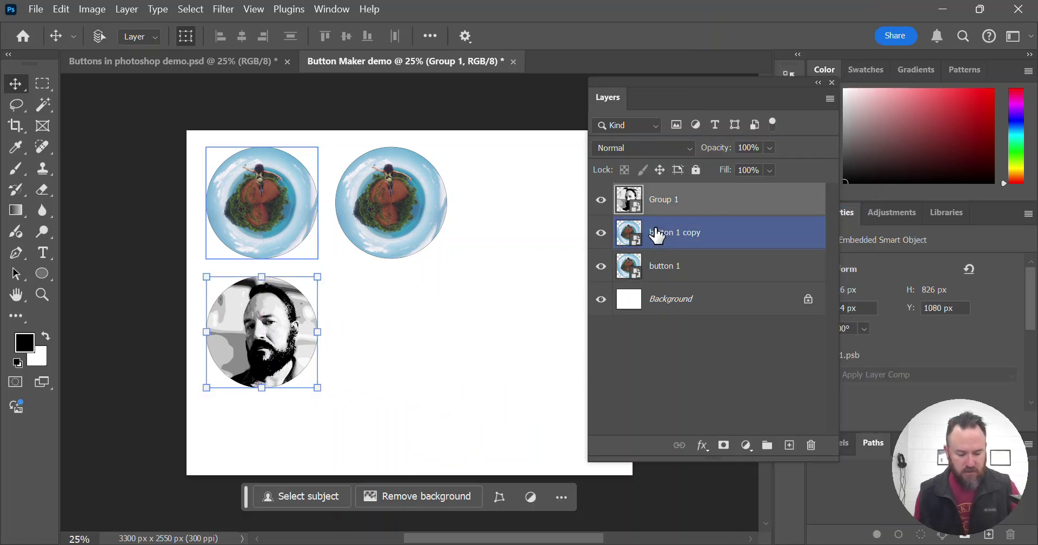
key(ctrl+j)
drag(274, 306, 440, 286)
drag(511, 239, 443, 199)
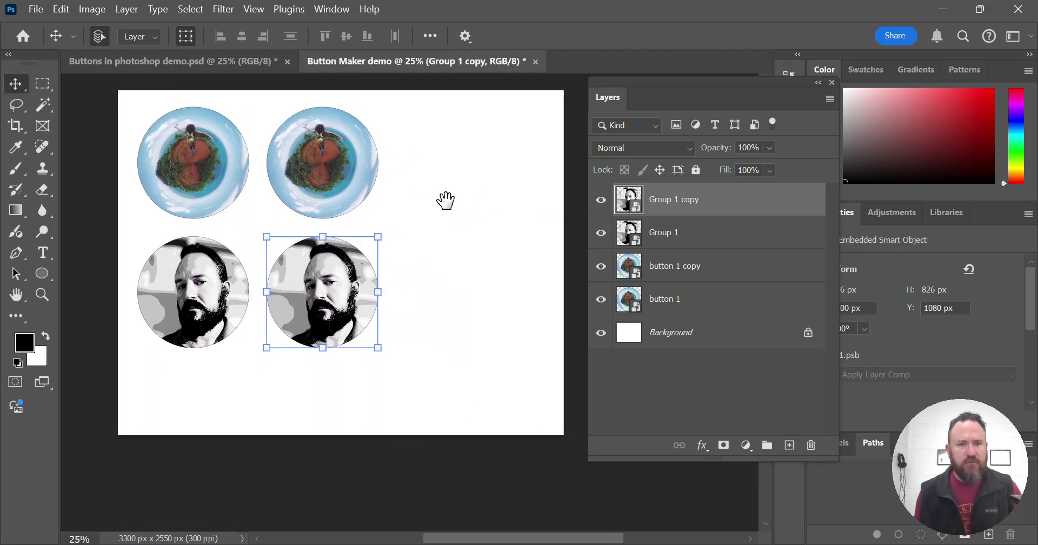
click(478, 265)
Place Stippling Demo SY2425 (2).png as an embedded image and move it to the page's right edge.
click(43, 9)
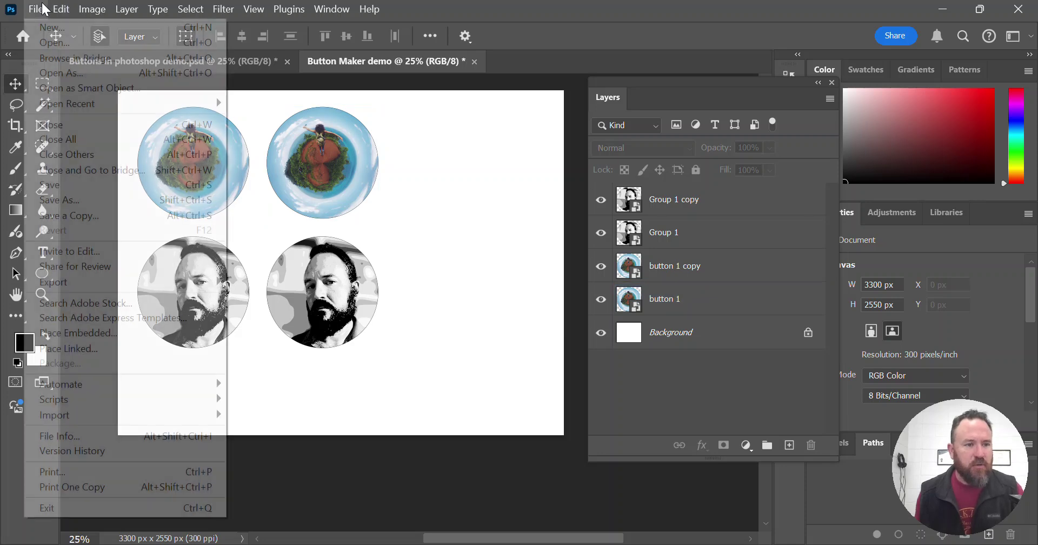
click(102, 333)
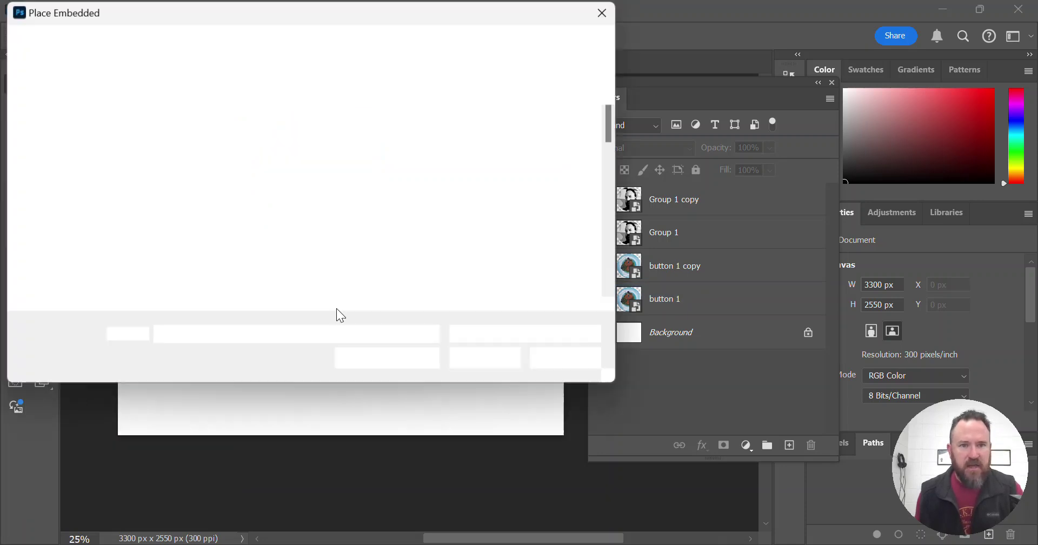
scroll(195, 165, down, 10)
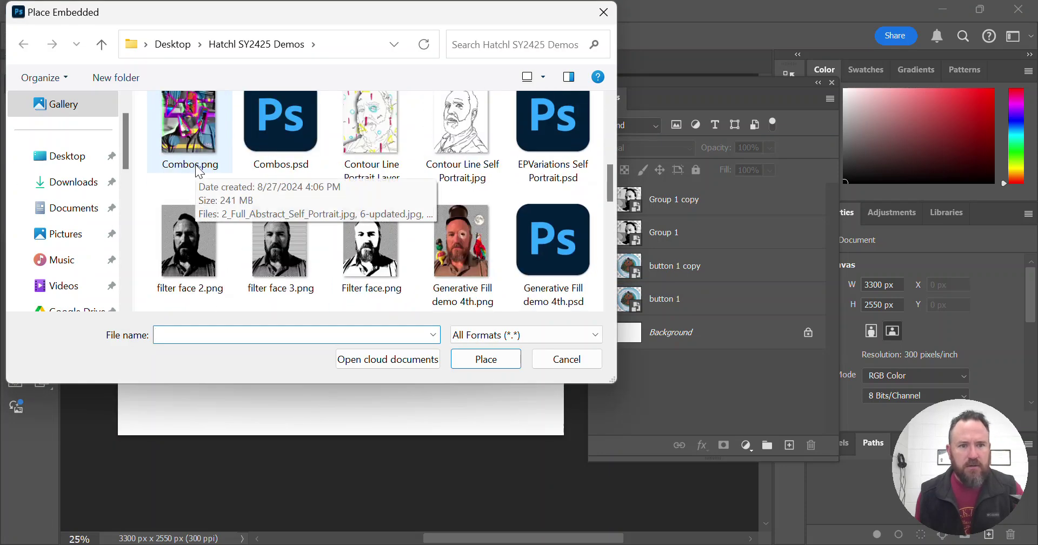
scroll(415, 202, down, 2)
scroll(414, 200, down, 2)
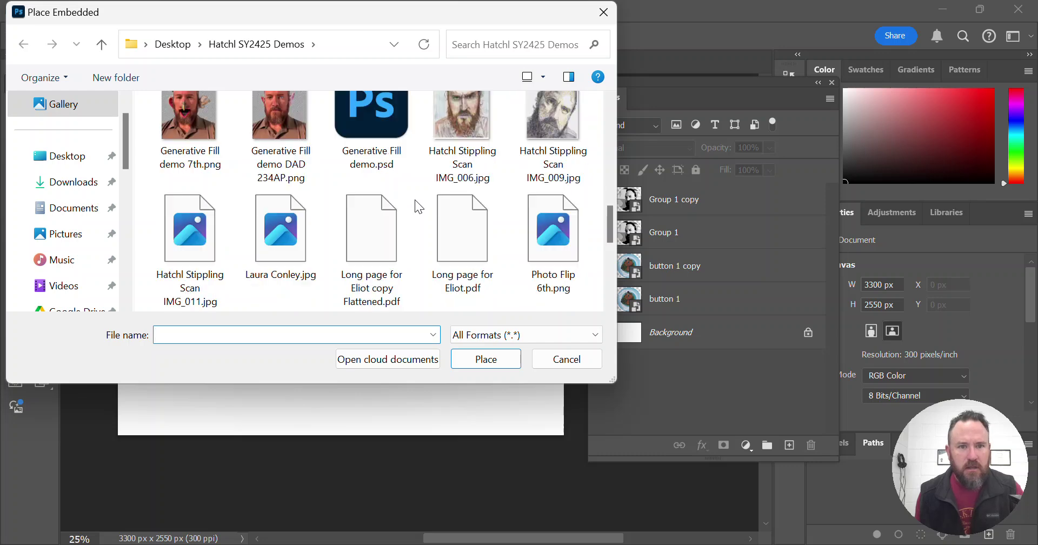
scroll(414, 197, down, 2)
scroll(414, 197, down, 2)
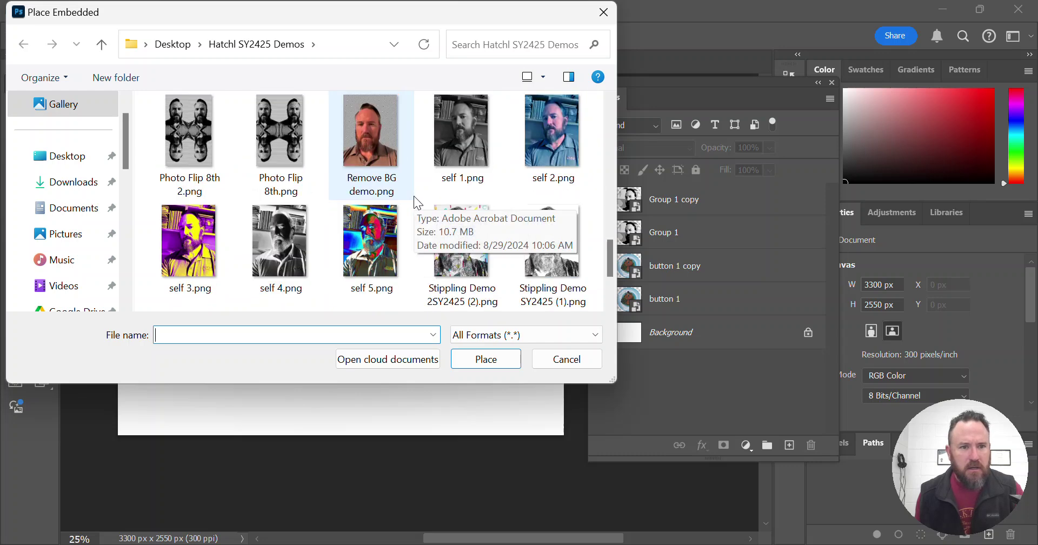
scroll(414, 193, down, 2)
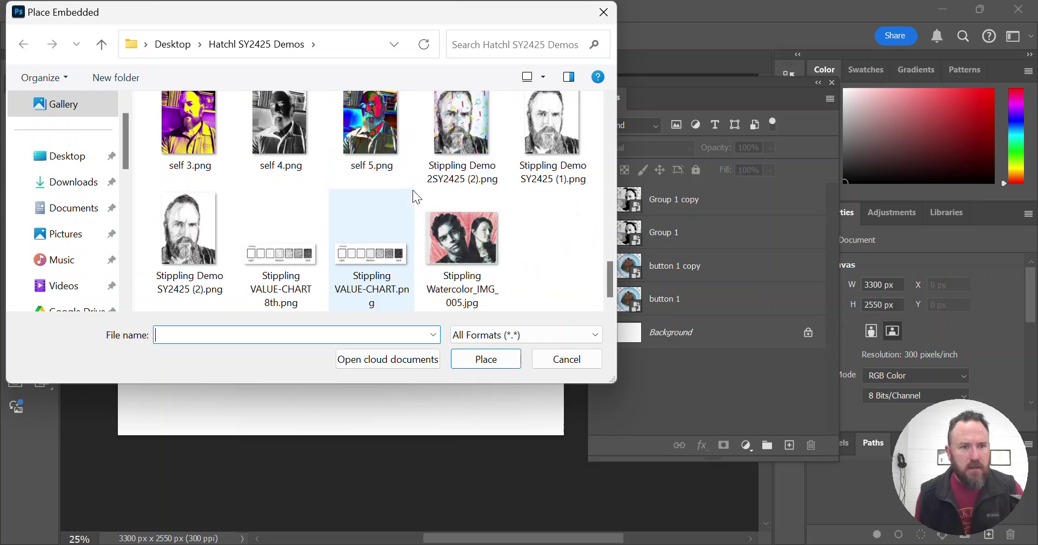
double_click(200, 216)
drag(414, 212, 473, 200)
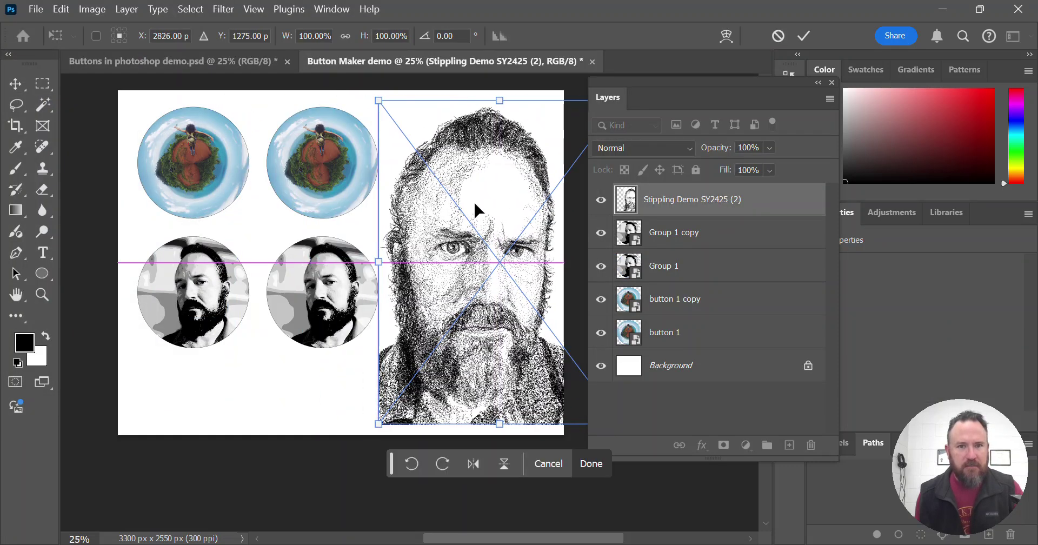
Commit the placed image and draw a 2.75 x 2.75 in black circle over it.
click(804, 35)
click(42, 273)
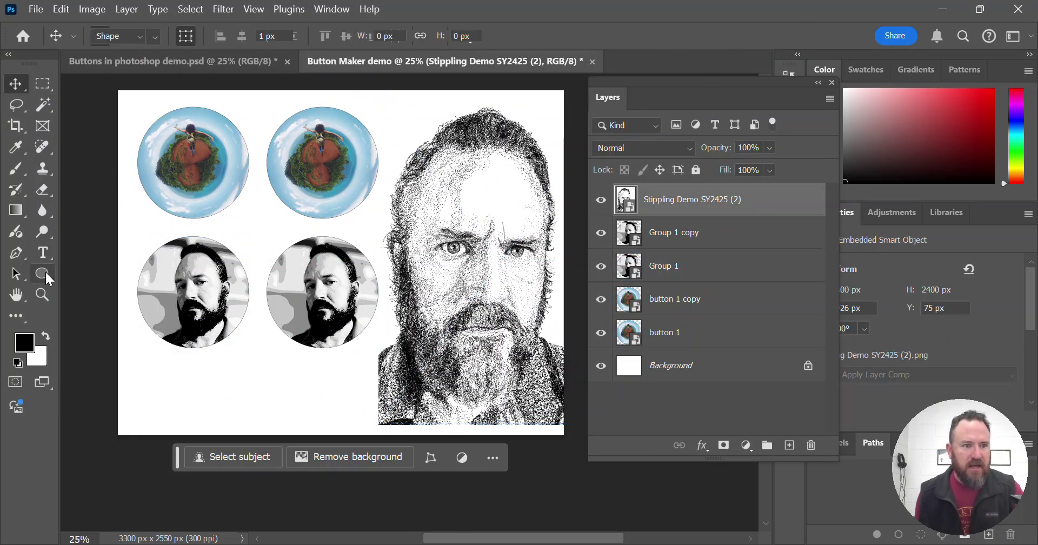
click(457, 248)
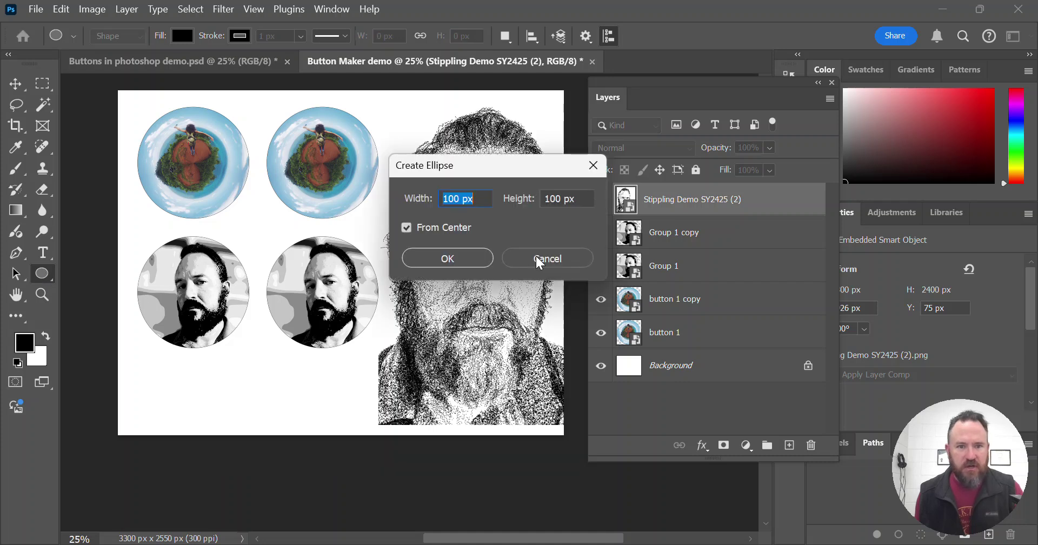
text(2.75)
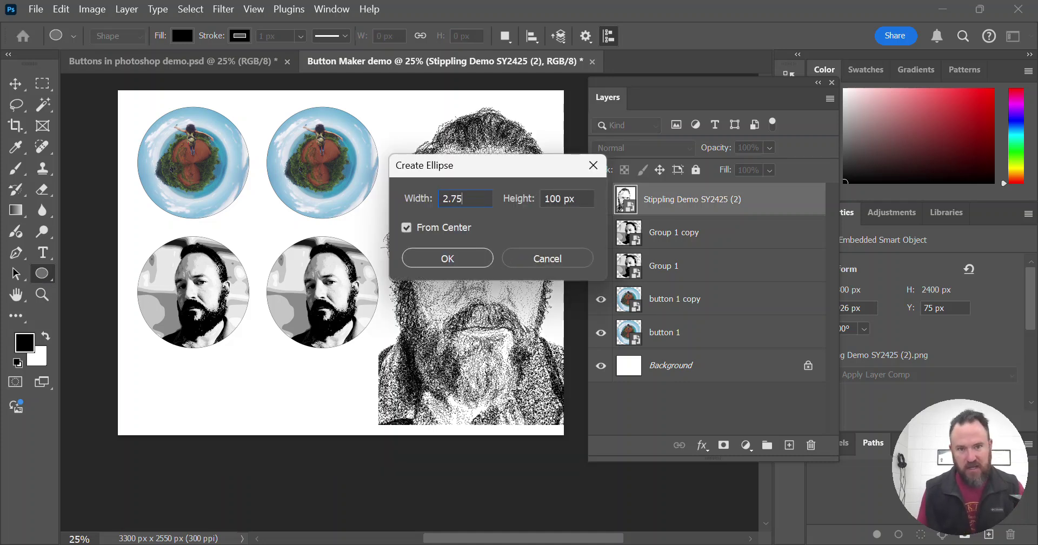
key(Tab)
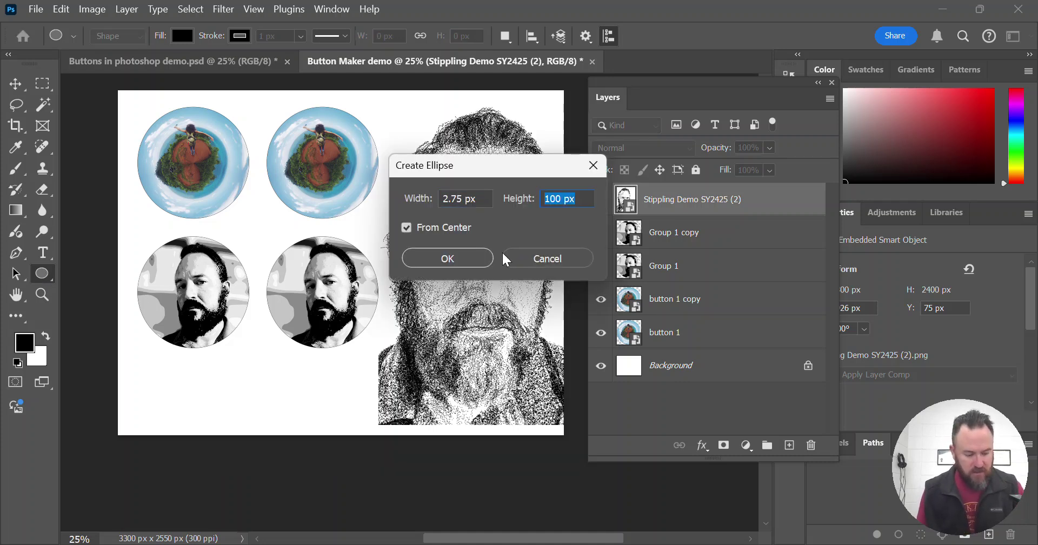
text(2.75)
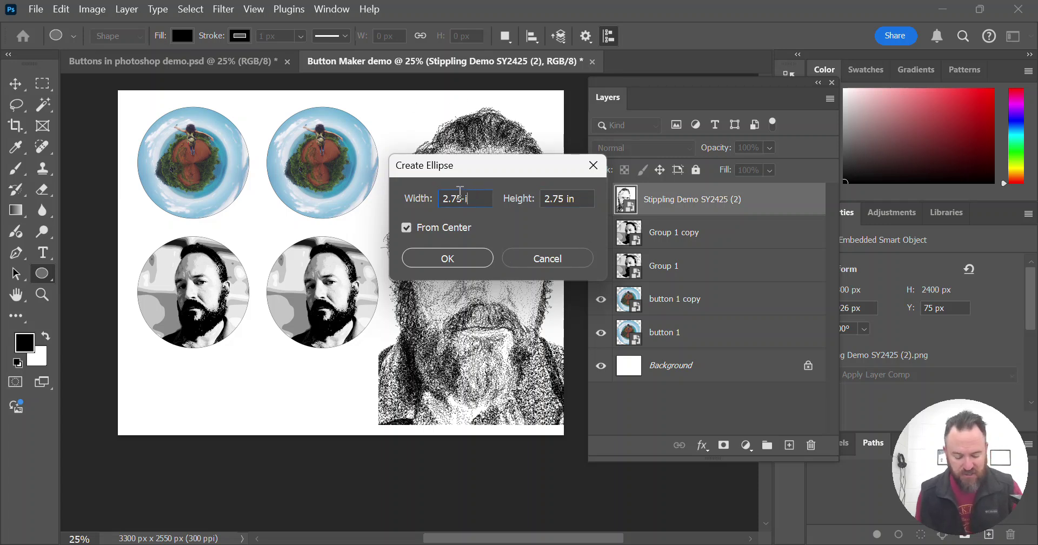
click(448, 259)
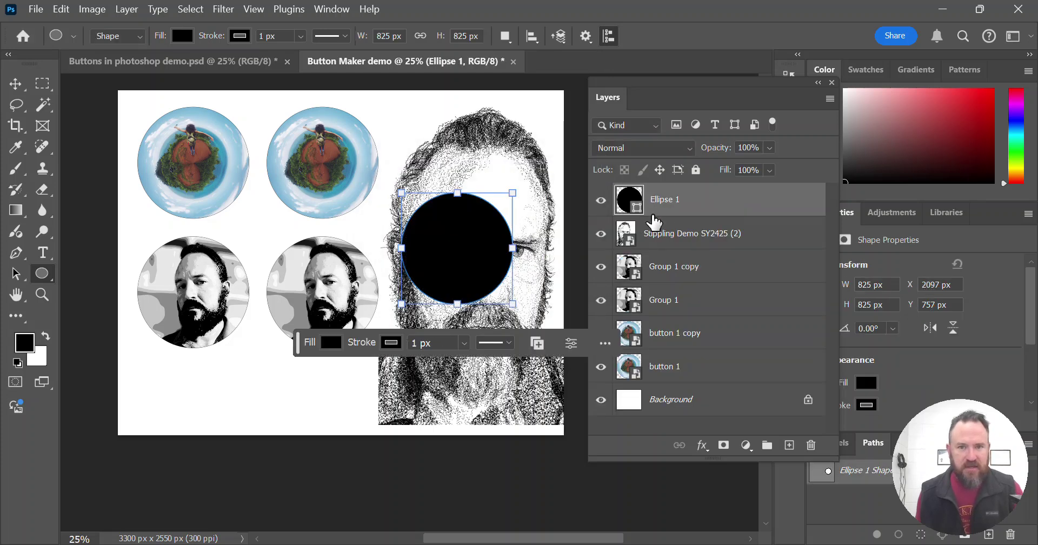
Move Ellipse 1 below the stippling layer and clip the stippled portrait to it.
drag(653, 219, 680, 238)
right_click(684, 206)
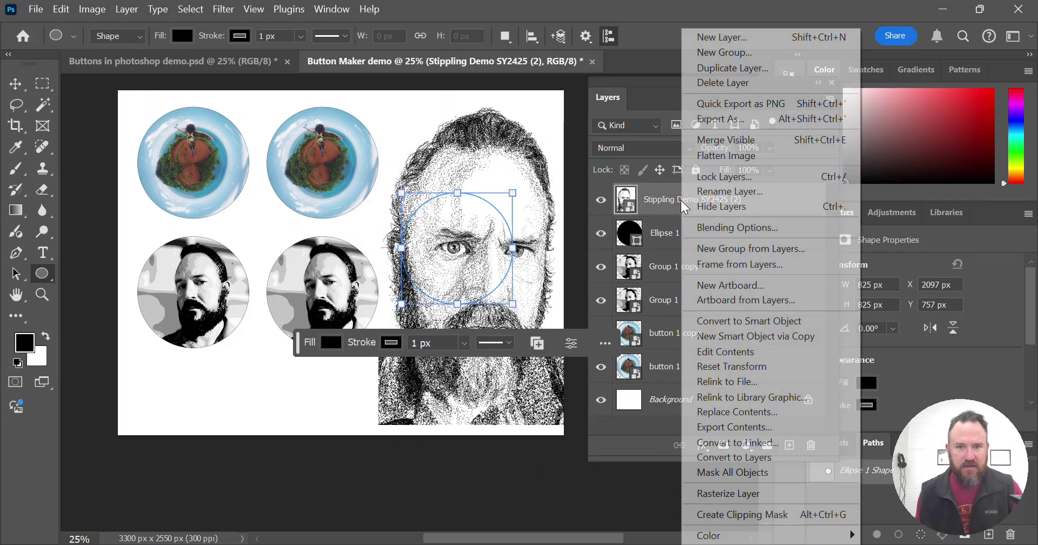
click(747, 519)
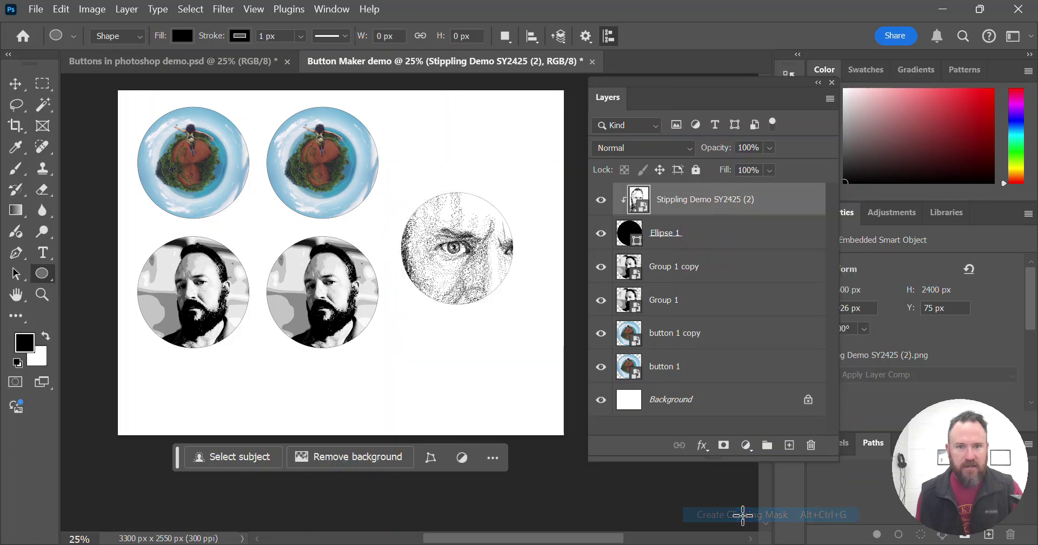
Scale the stippled portrait to 86.17% and position it so the eyes fill the circle.
click(22, 88)
mouse_move(465, 243)
mouse_down()
mouse_move(492, 243)
mouse_move(449, 243)
mouse_move(470, 244)
mouse_up()
drag(394, 101, 456, 179)
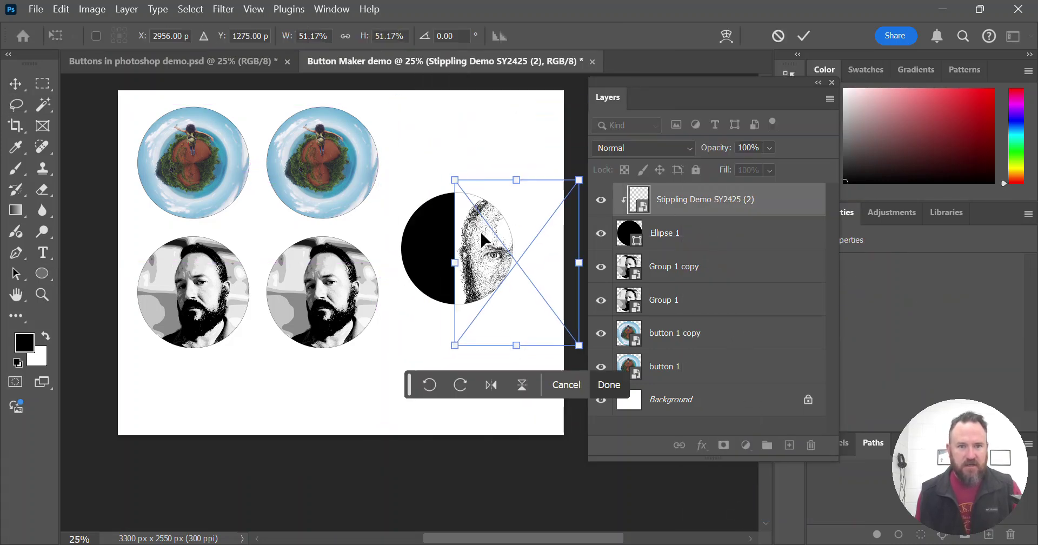
drag(476, 233, 453, 232)
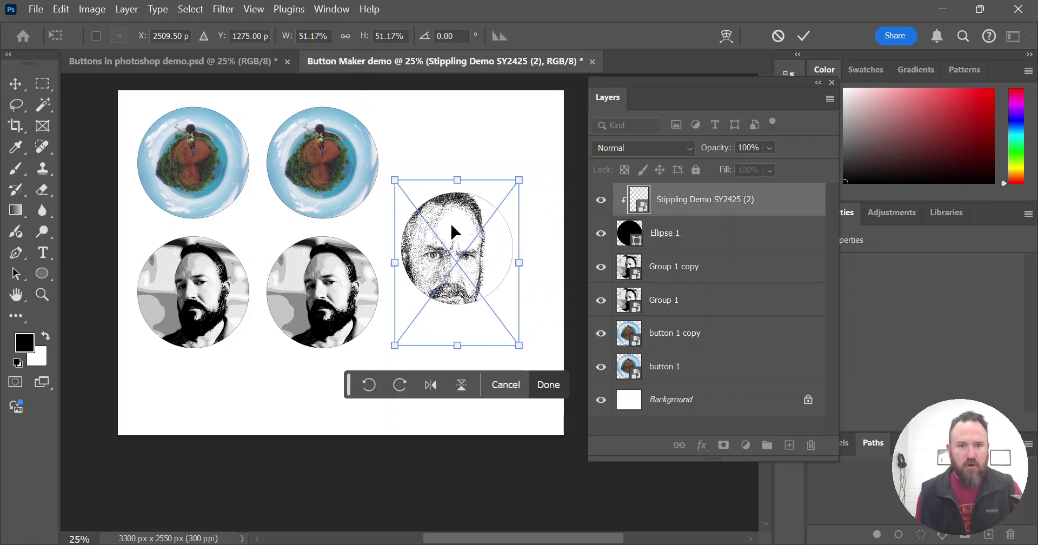
drag(518, 180, 588, 86)
drag(454, 205, 472, 205)
drag(341, 87, 357, 115)
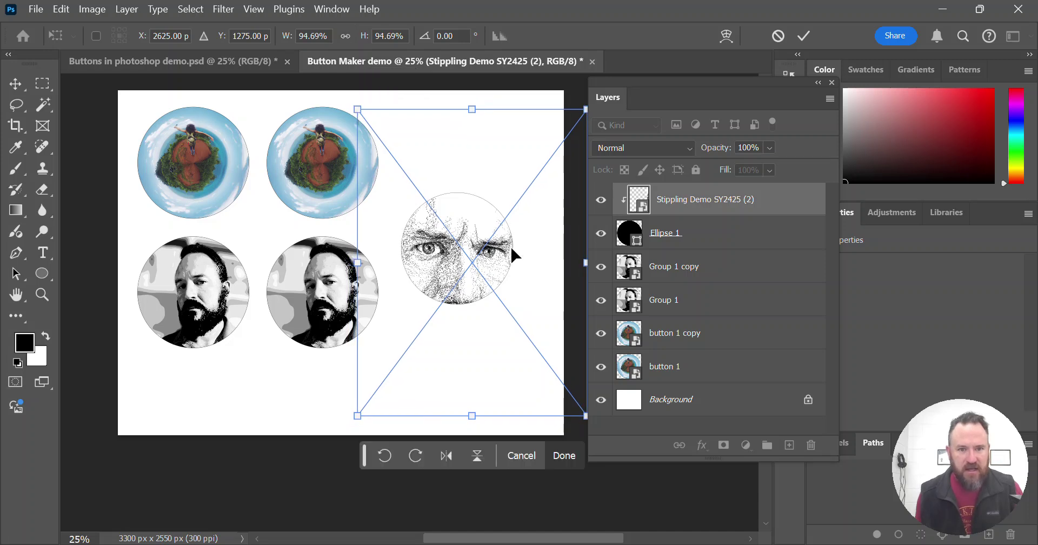
drag(448, 251, 446, 249)
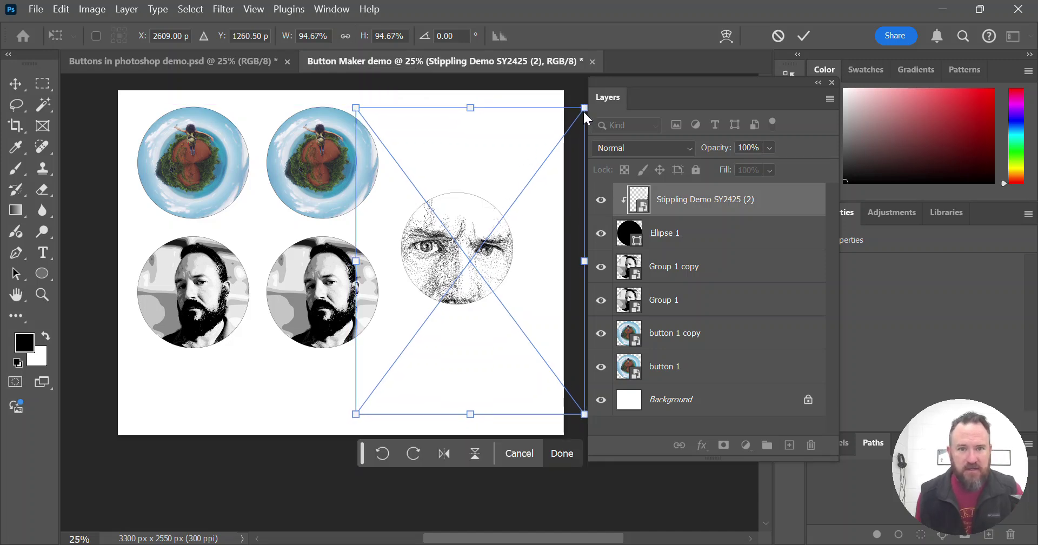
drag(584, 110, 575, 120)
drag(469, 231, 469, 229)
Commit the transform, merge the stippled portrait and circle into one layer, and move it top-right.
click(804, 36)
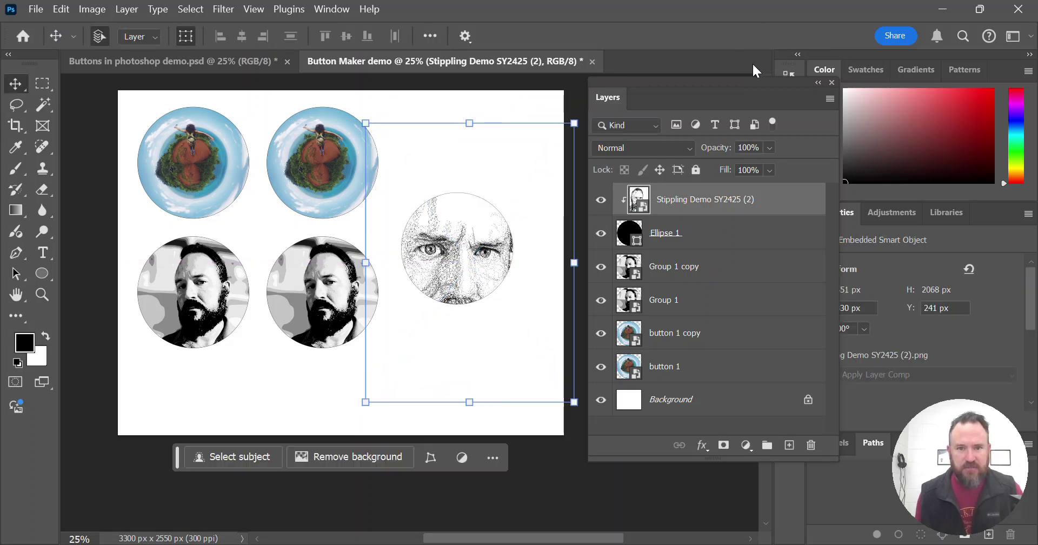
right_click(704, 200)
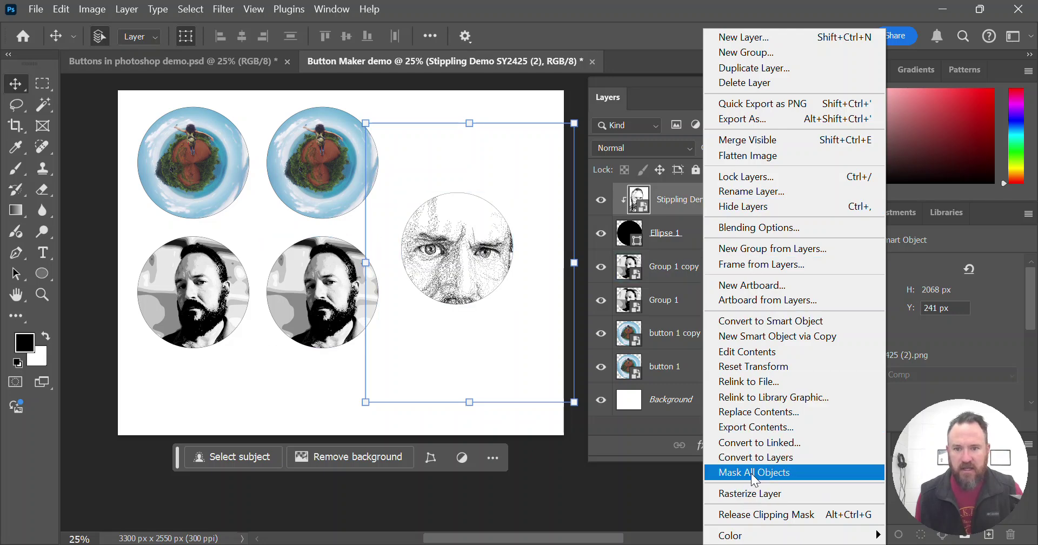
click(675, 199)
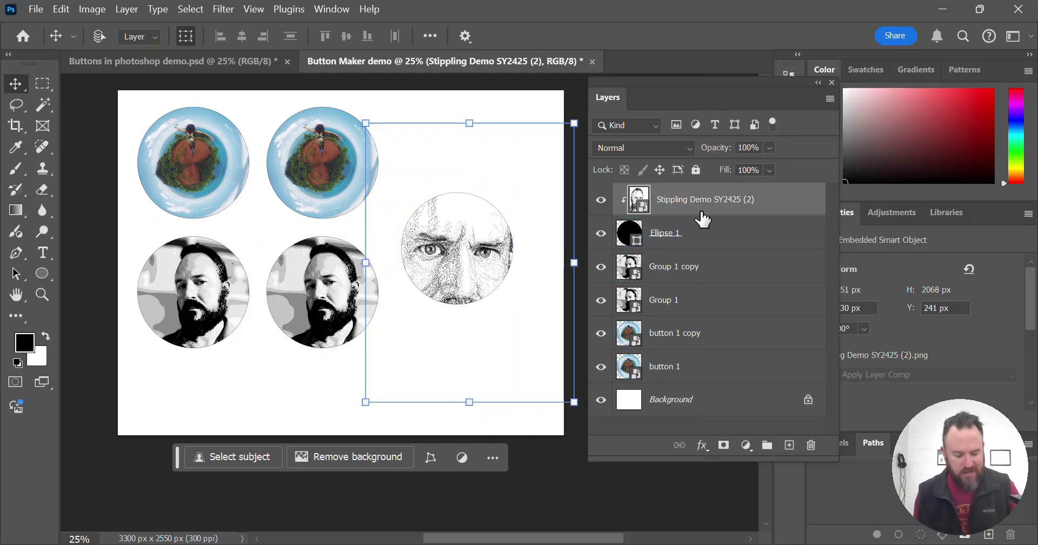
click(717, 230)
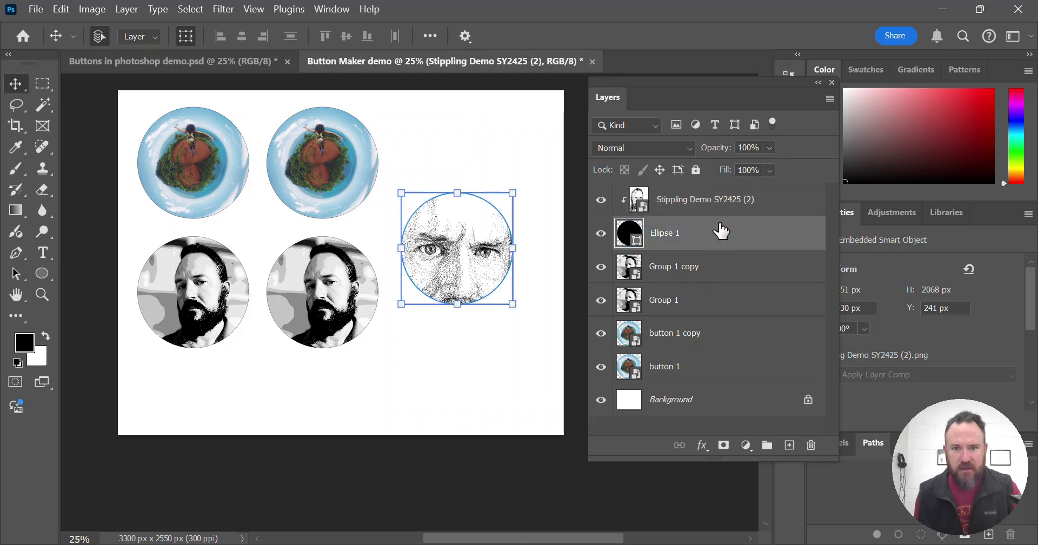
click(722, 214)
shift+click(702, 230)
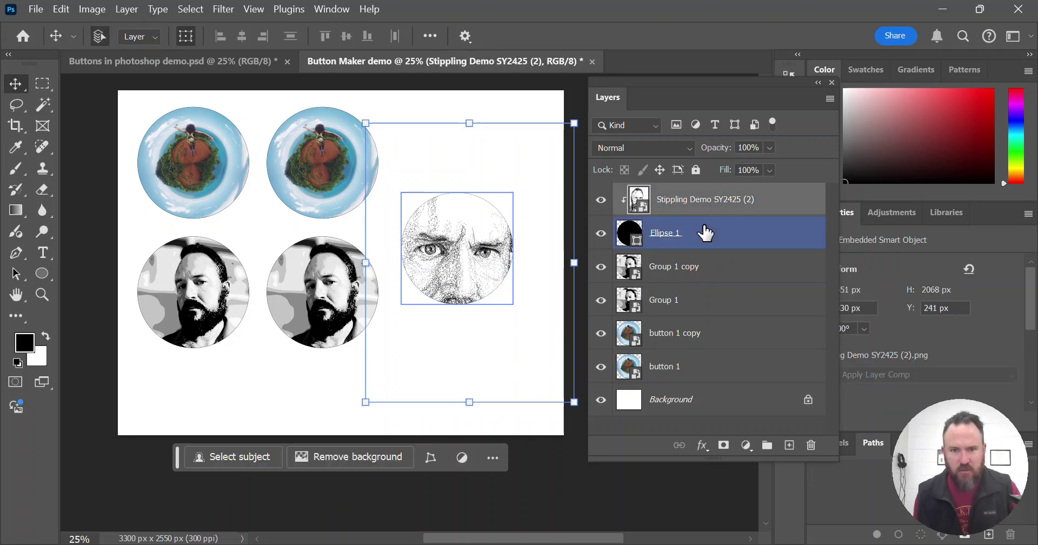
key(ctrl+e)
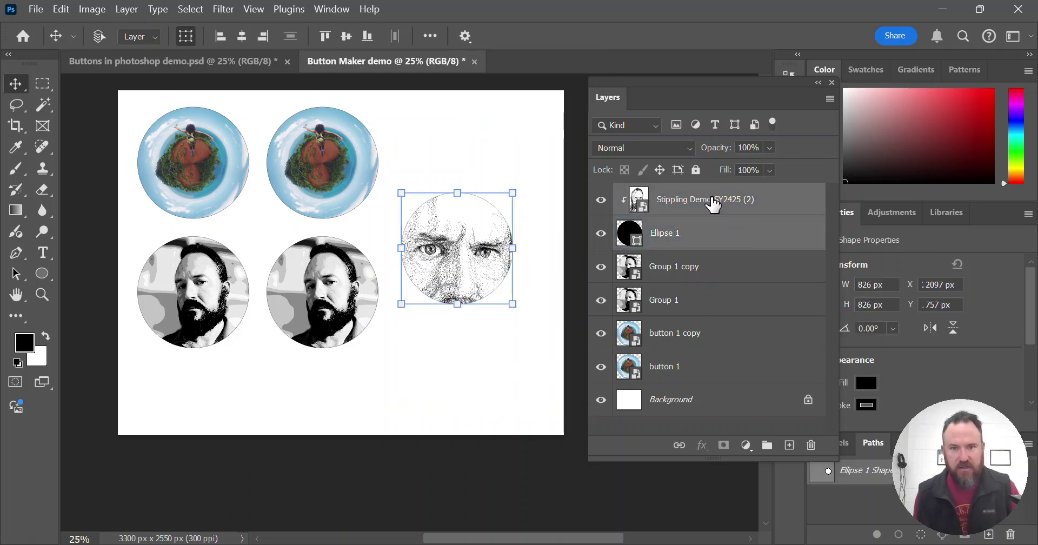
drag(540, 222, 534, 136)
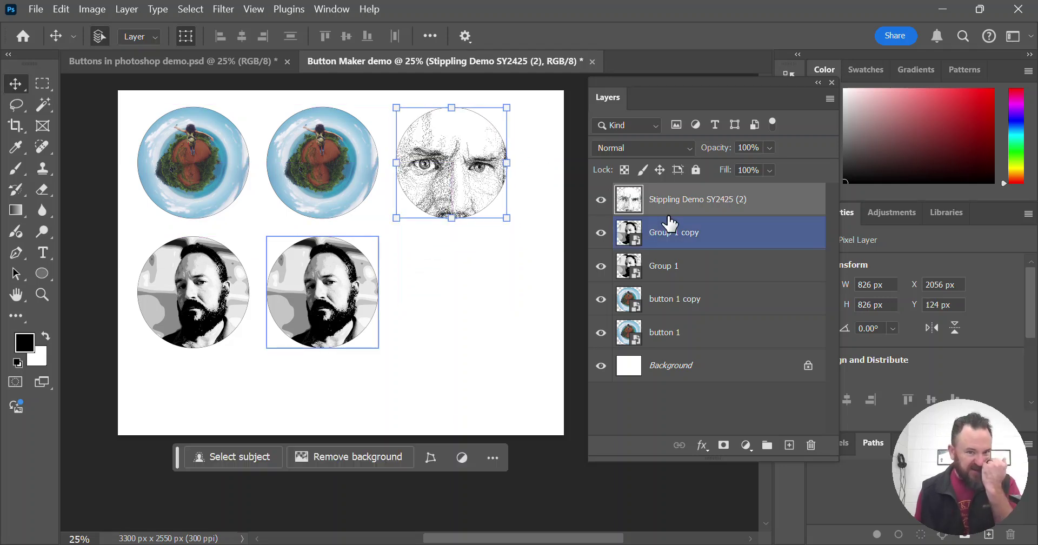
drag(451, 185, 476, 303)
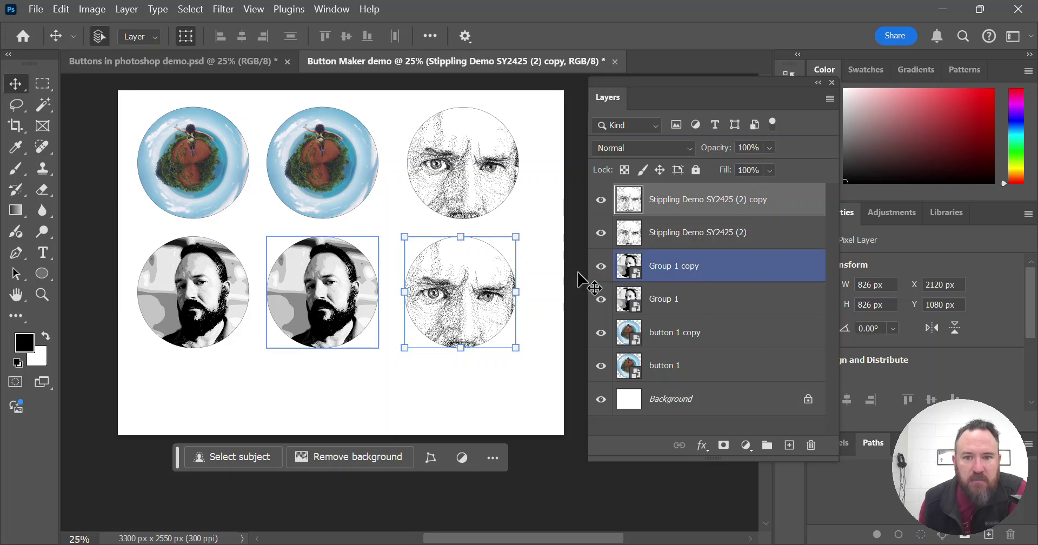
In the Group 1 copy smart object, enlarge and shift the portrait up, then save it back.
double_click(630, 267)
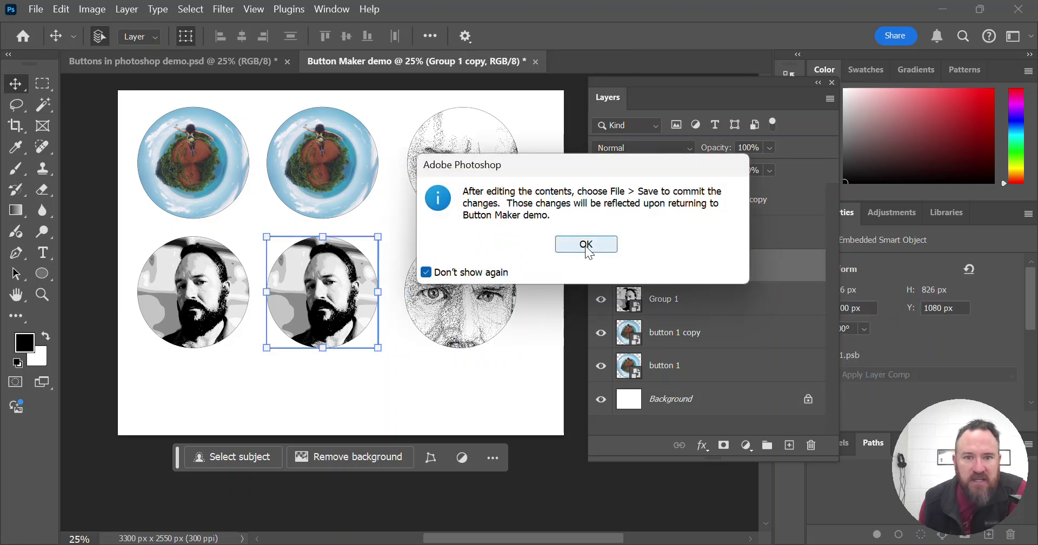
click(587, 245)
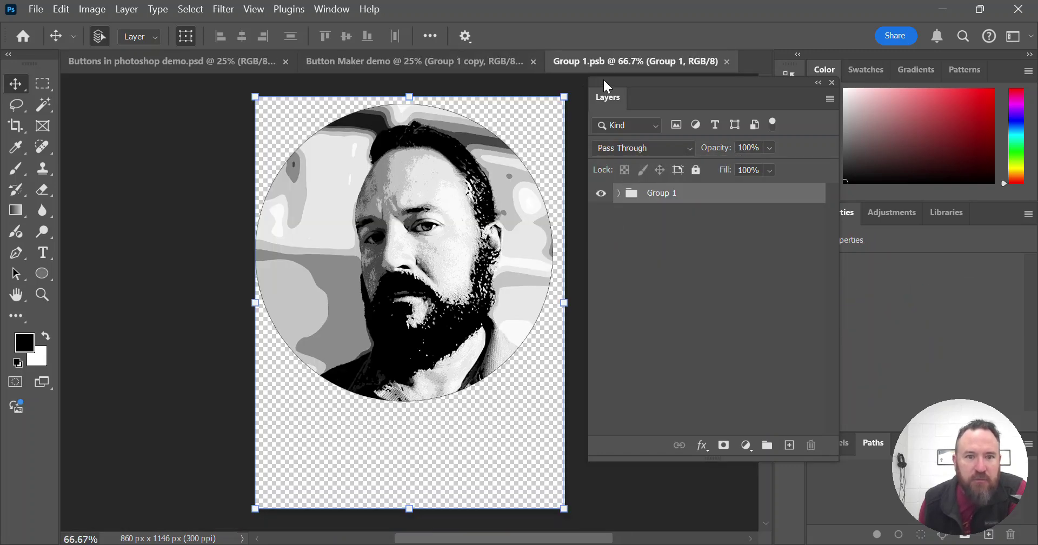
click(618, 193)
click(687, 226)
drag(318, 223, 459, 254)
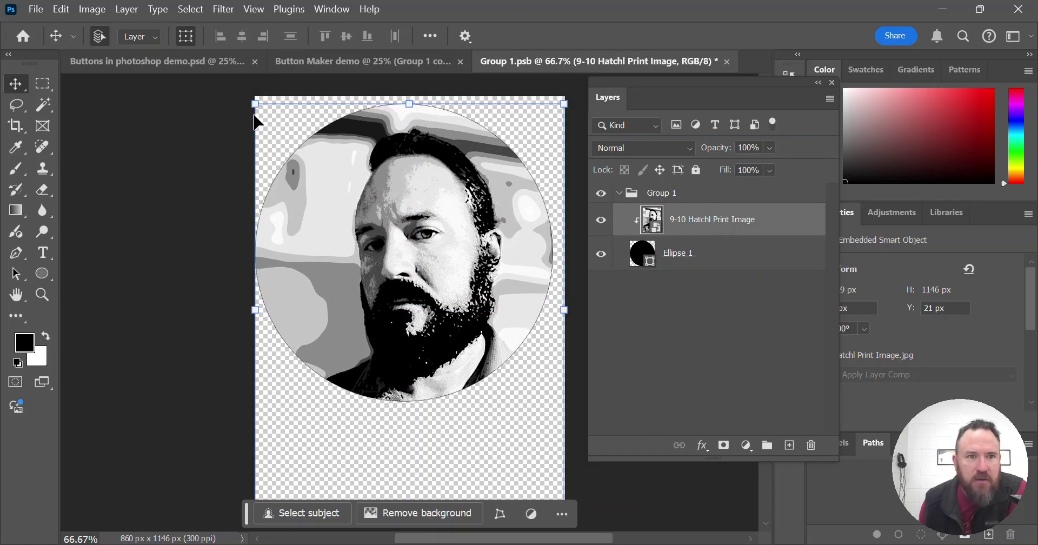
drag(255, 104, 236, 87)
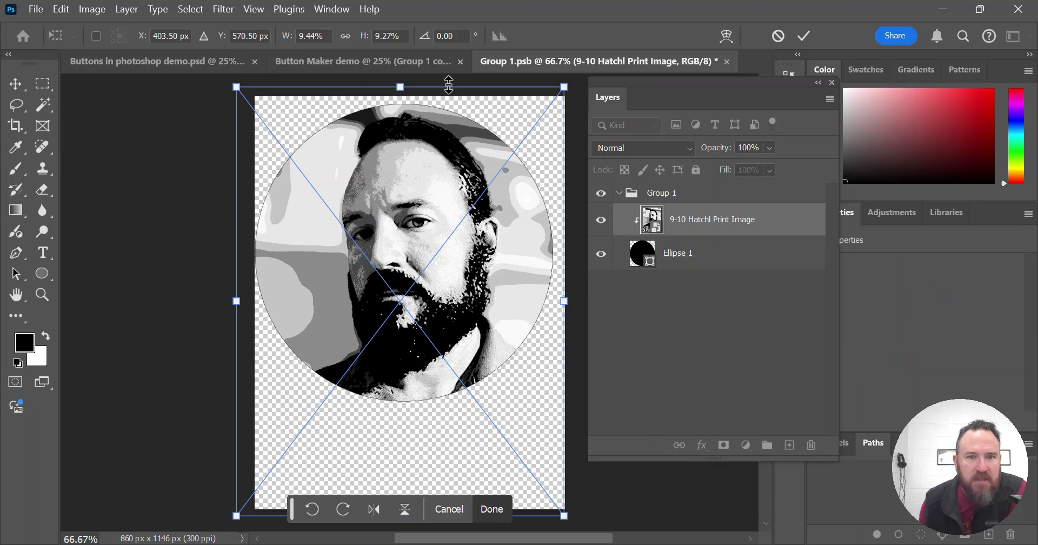
click(804, 36)
click(727, 61)
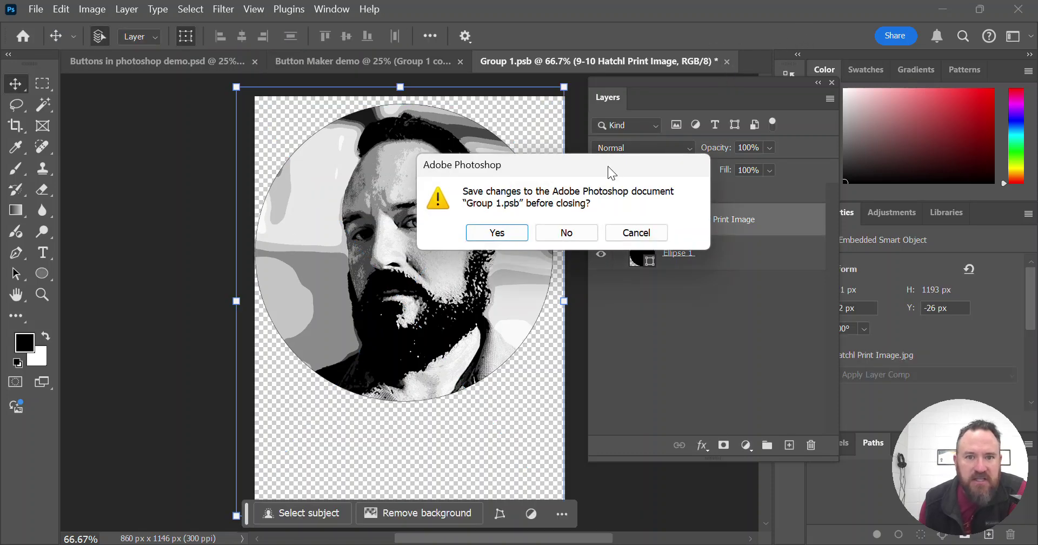
click(503, 233)
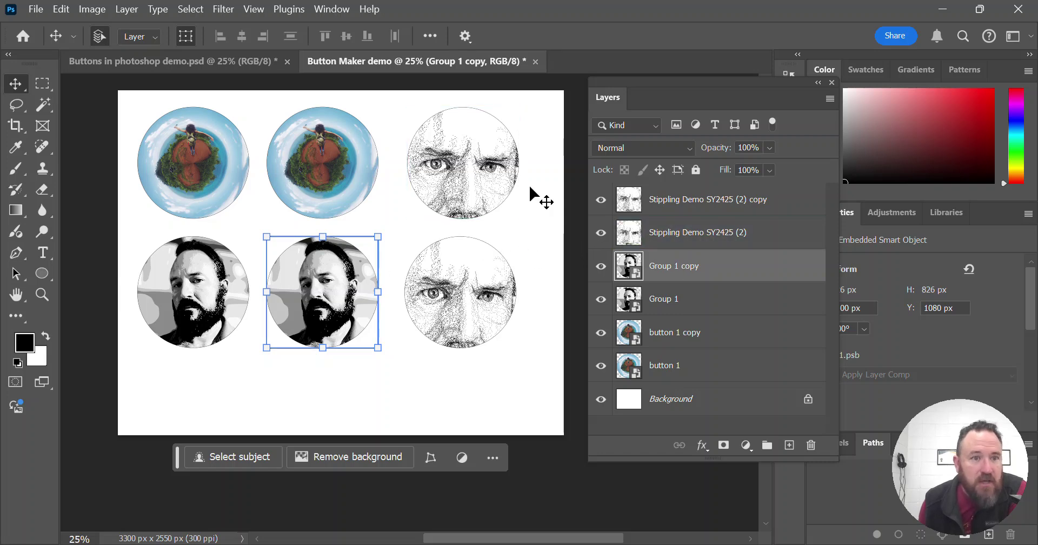
Open Print Settings to print the six-button page in landscape on 11 x 8.5 in paper.
click(36, 12)
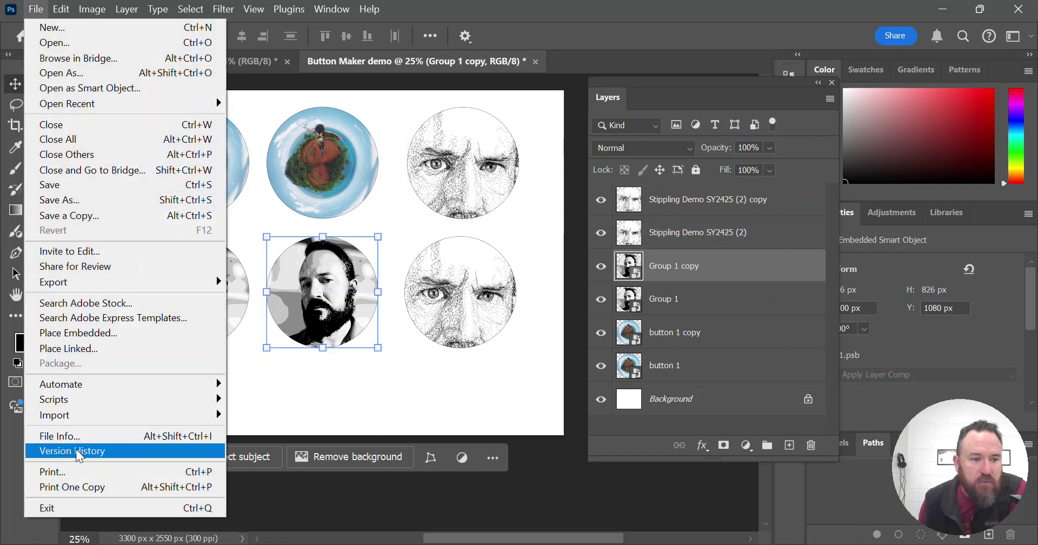
click(92, 470)
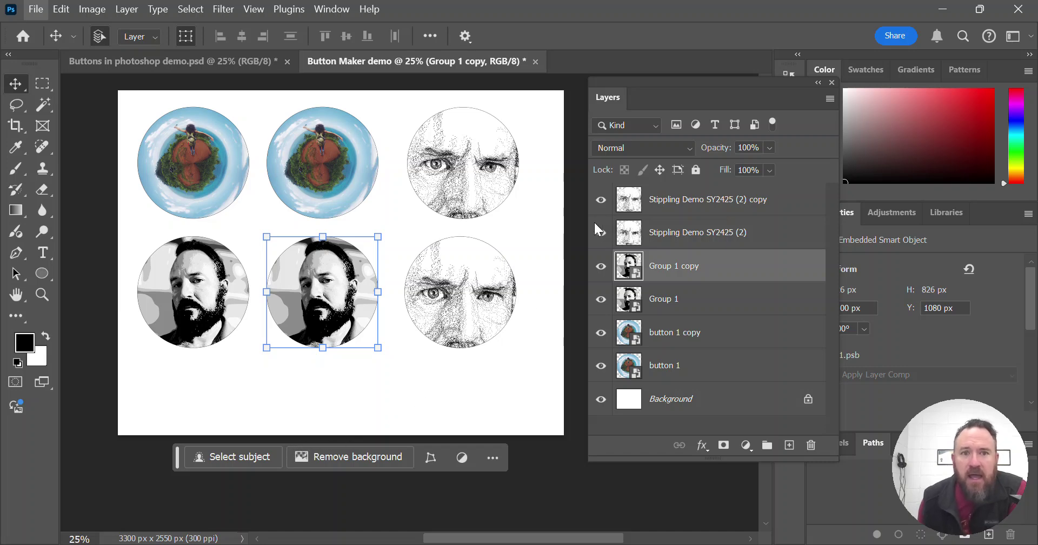
key(ctrl+p)
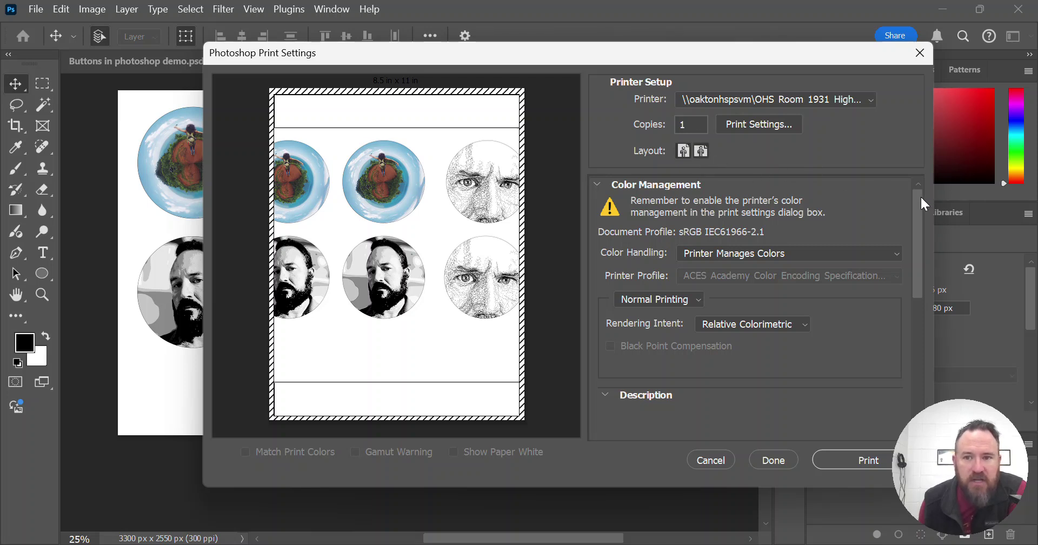
scroll(910, 210, down, 5)
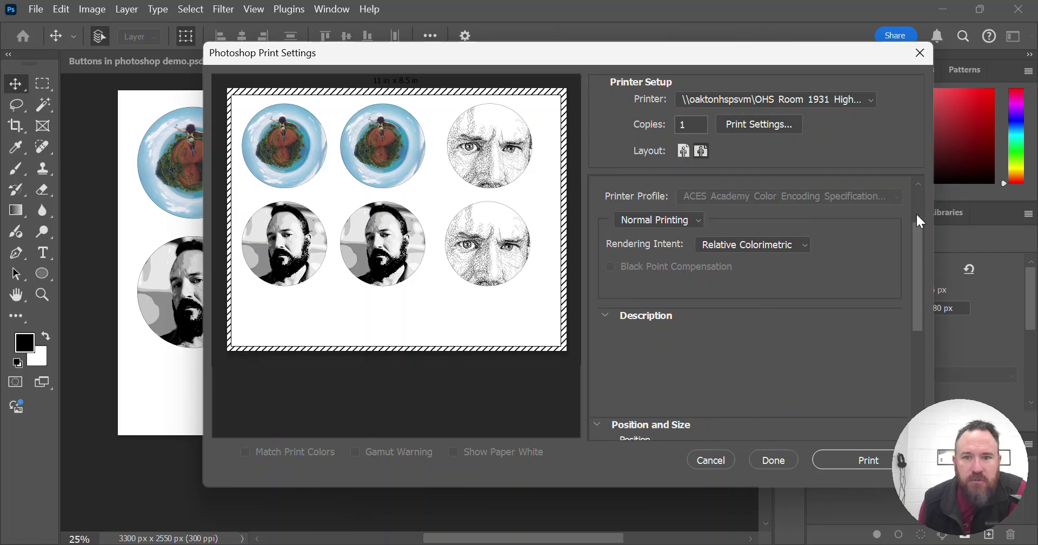
scroll(916, 213, down, 3)
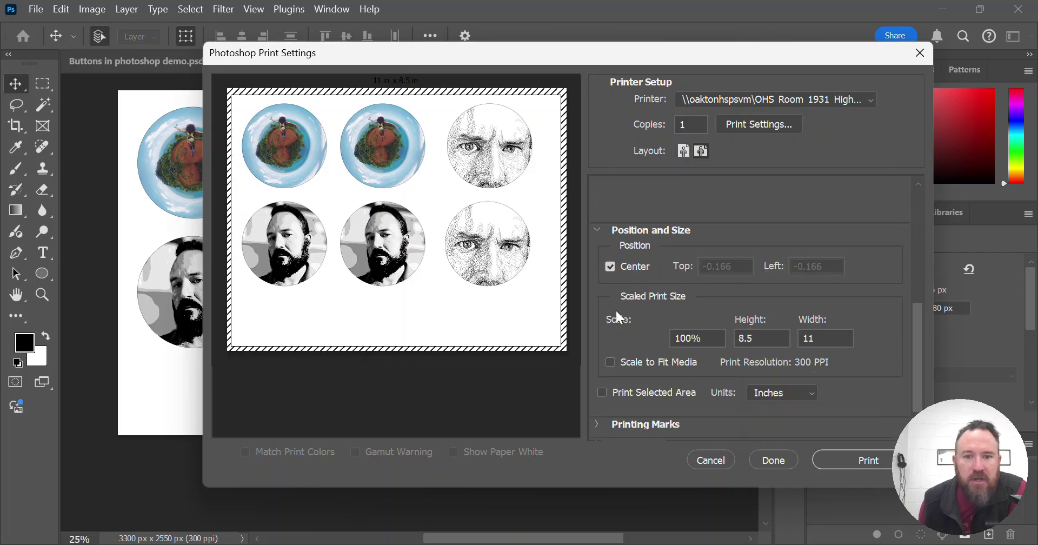